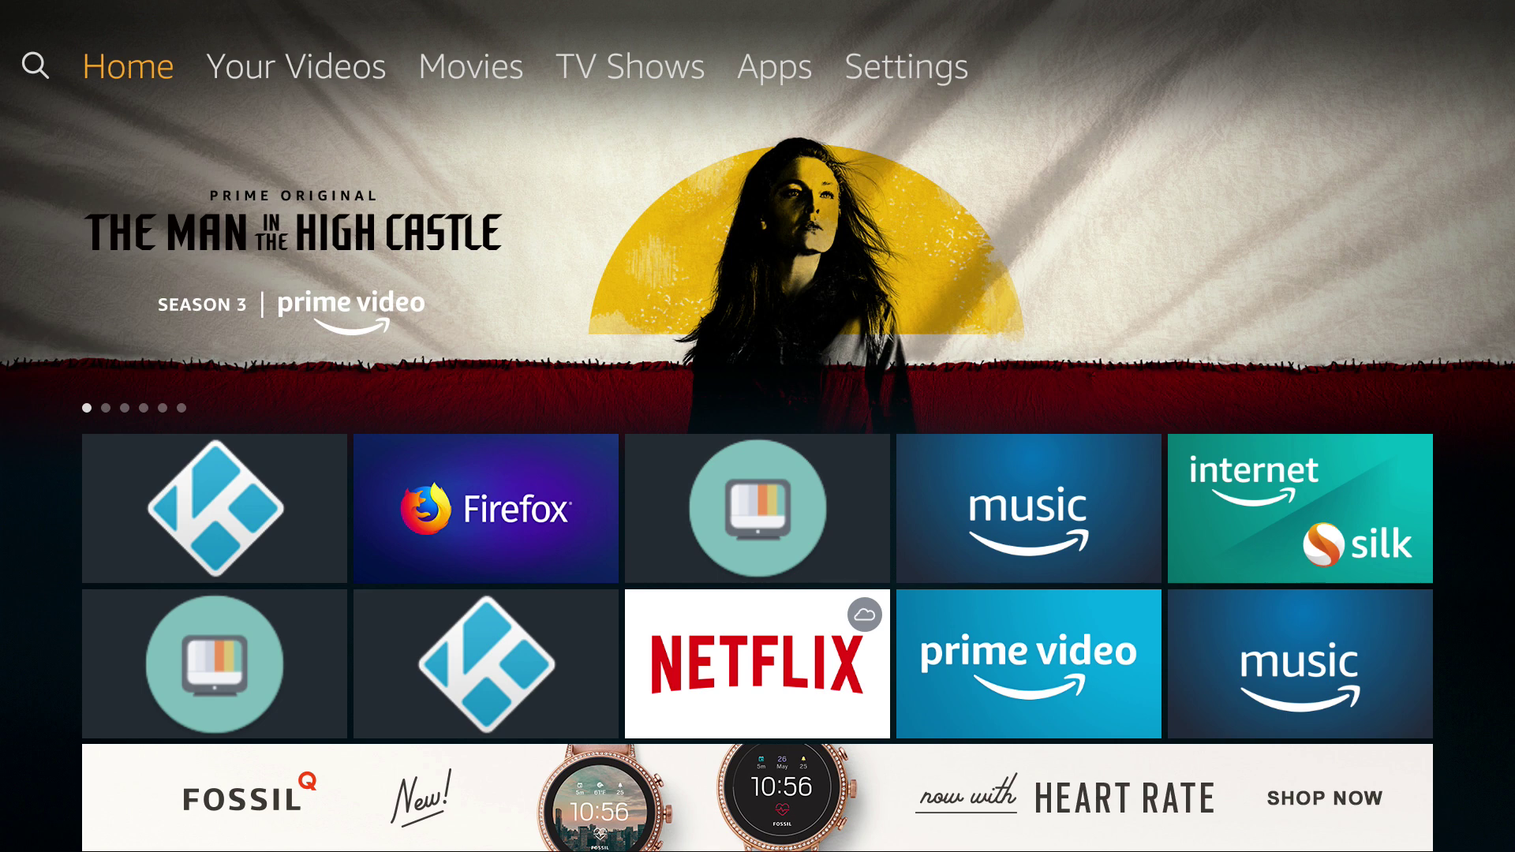
- Open Terrarium TV from the recent apps on the Fire TV home screen
key("Down")
key("Down")
key("Right")
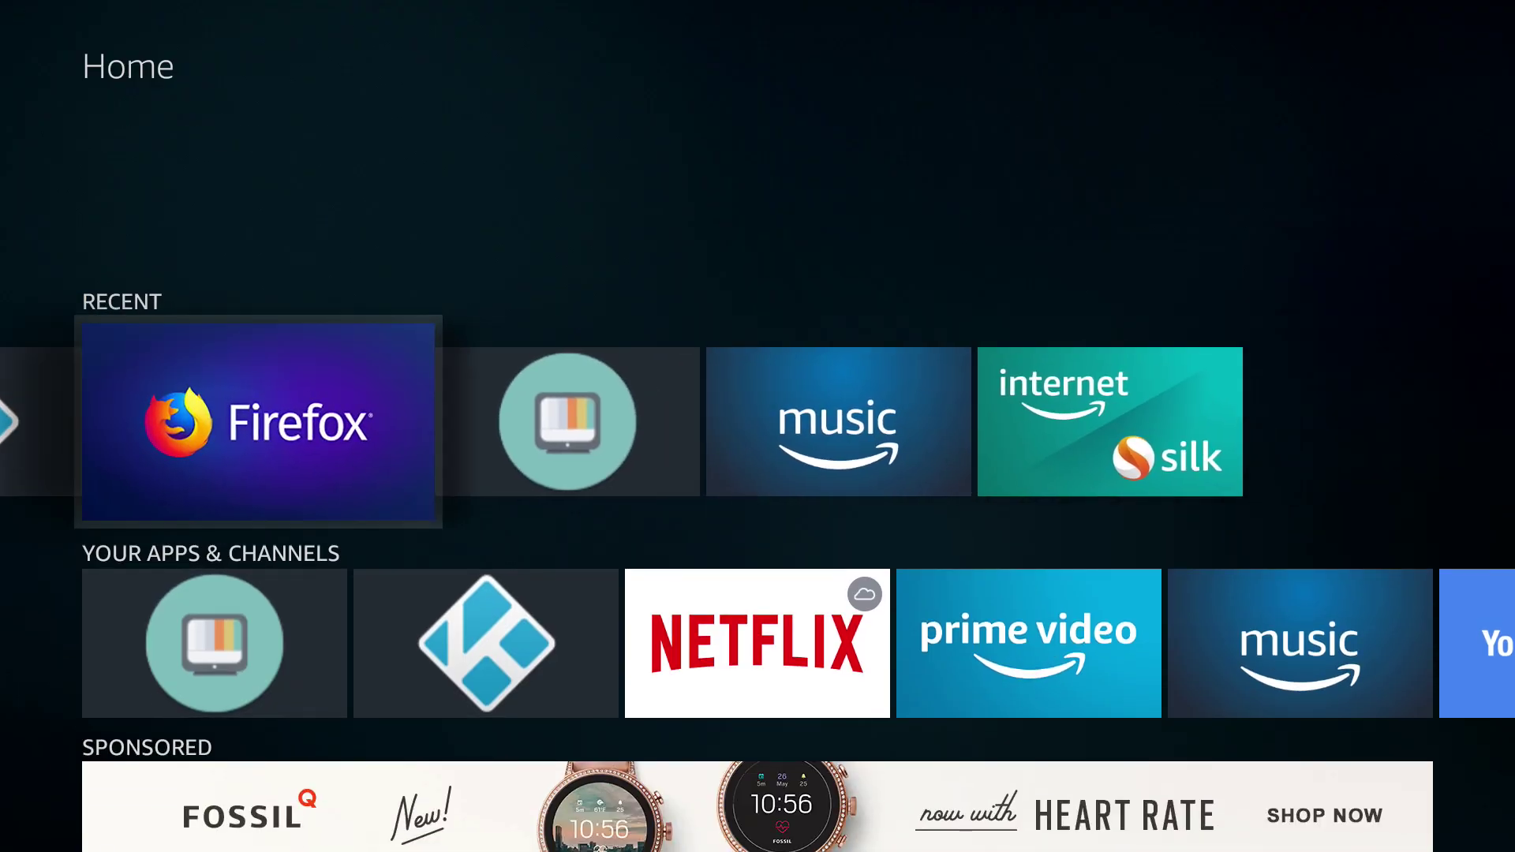
key("Right")
key("Return")
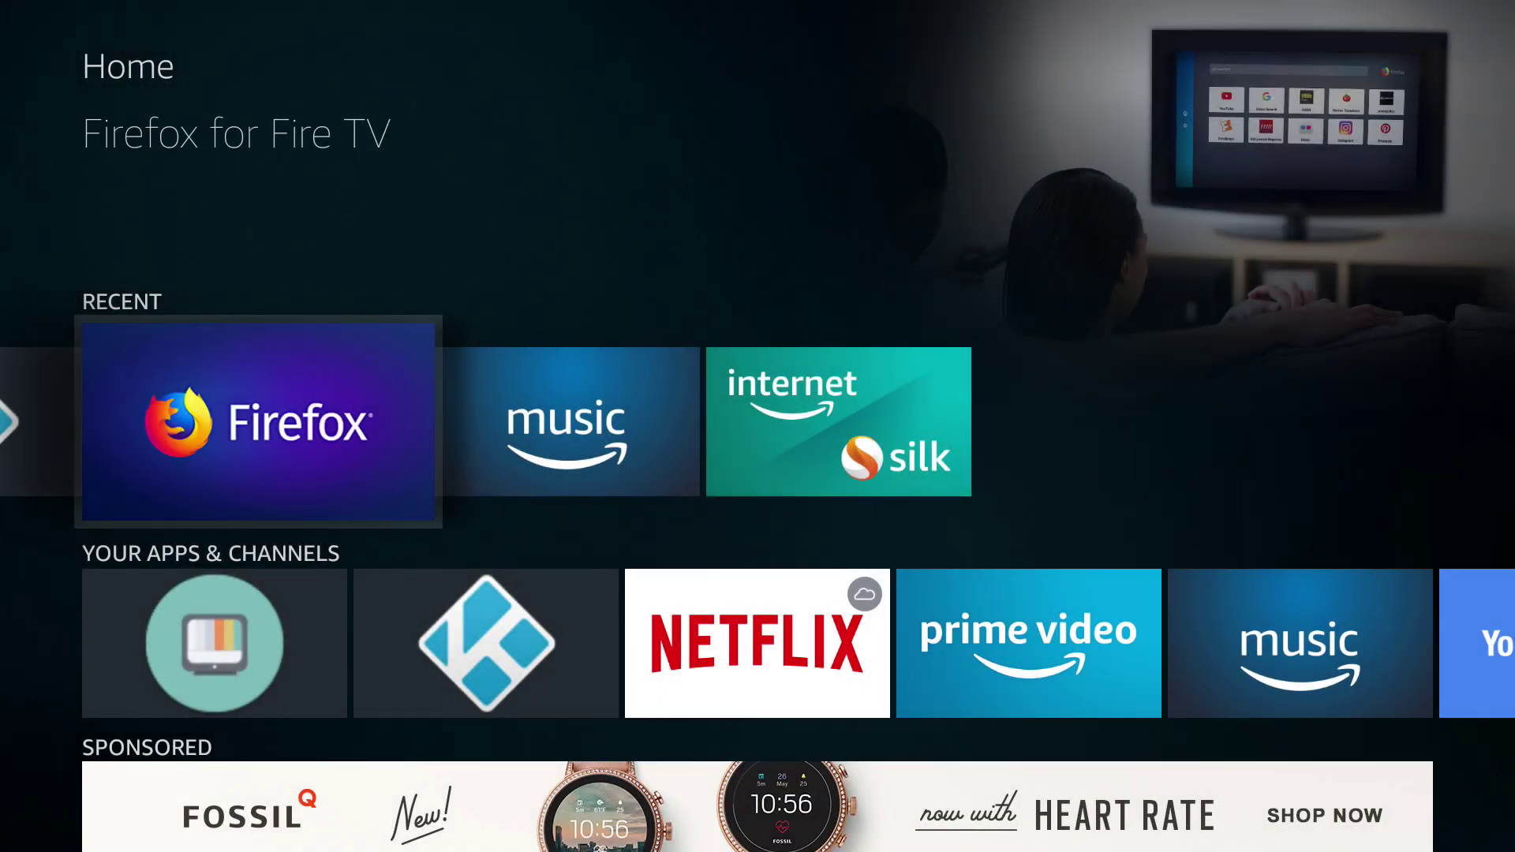
- Launch Kodi from the recent apps on the Fire TV home screen
key("Left")
key("Left")
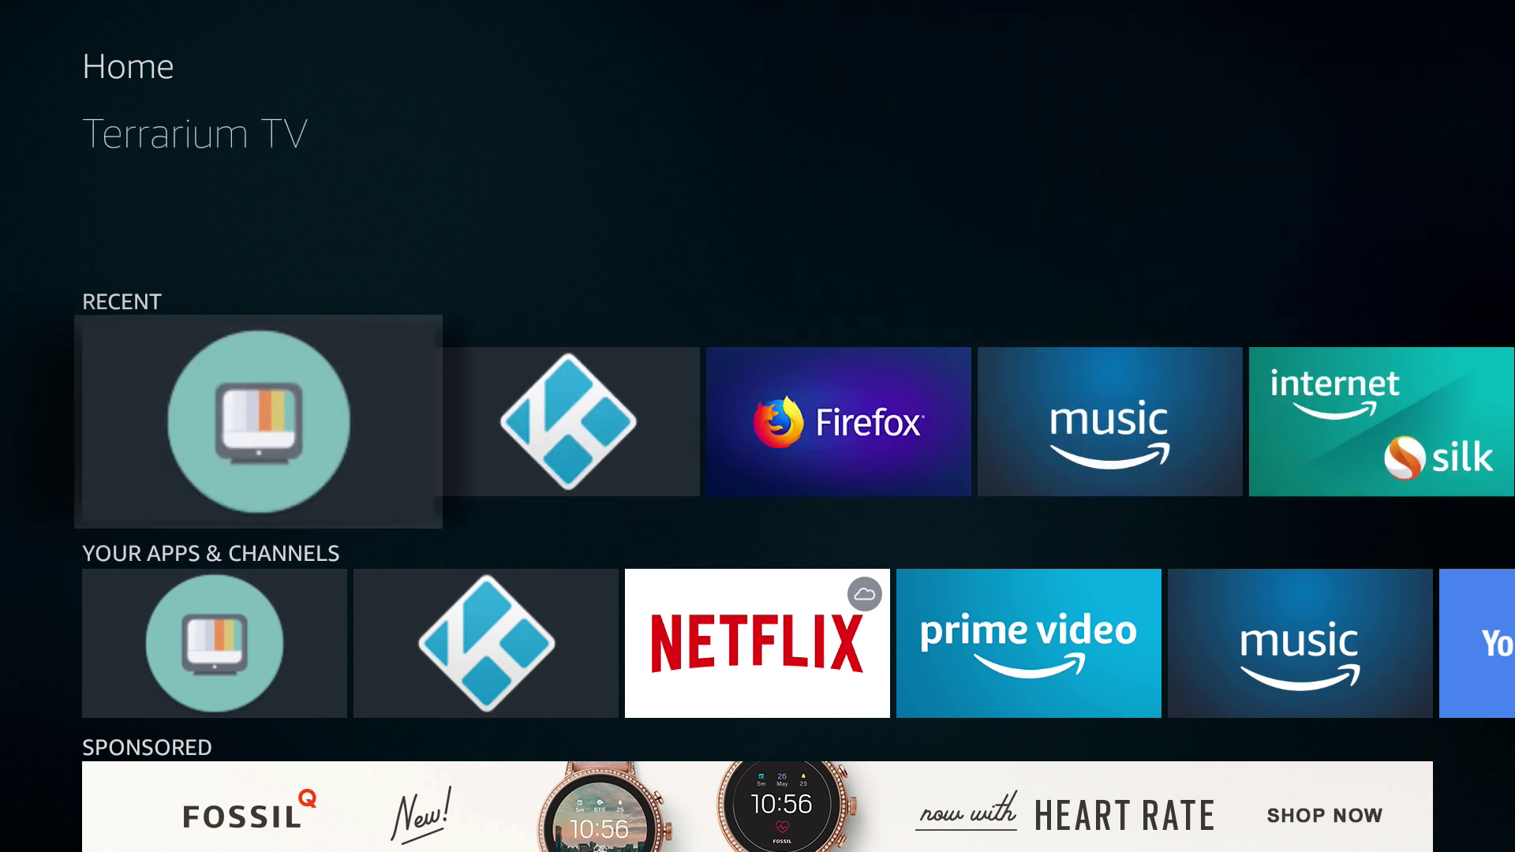
key("Right")
key("Return")
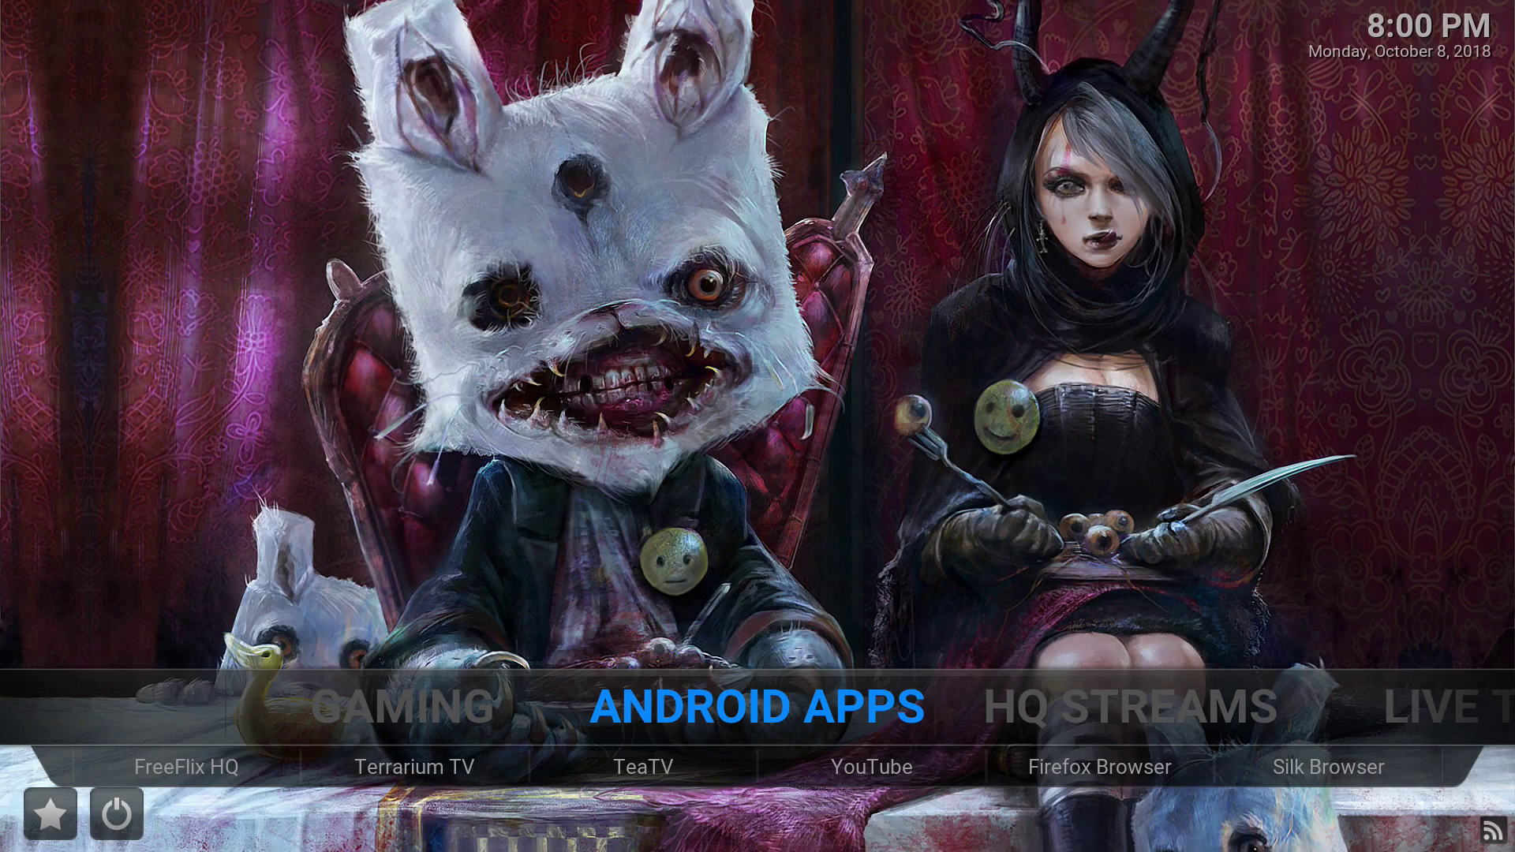
- Go to the Android App Installer entry under Android Apps in Kodi
key("Down")
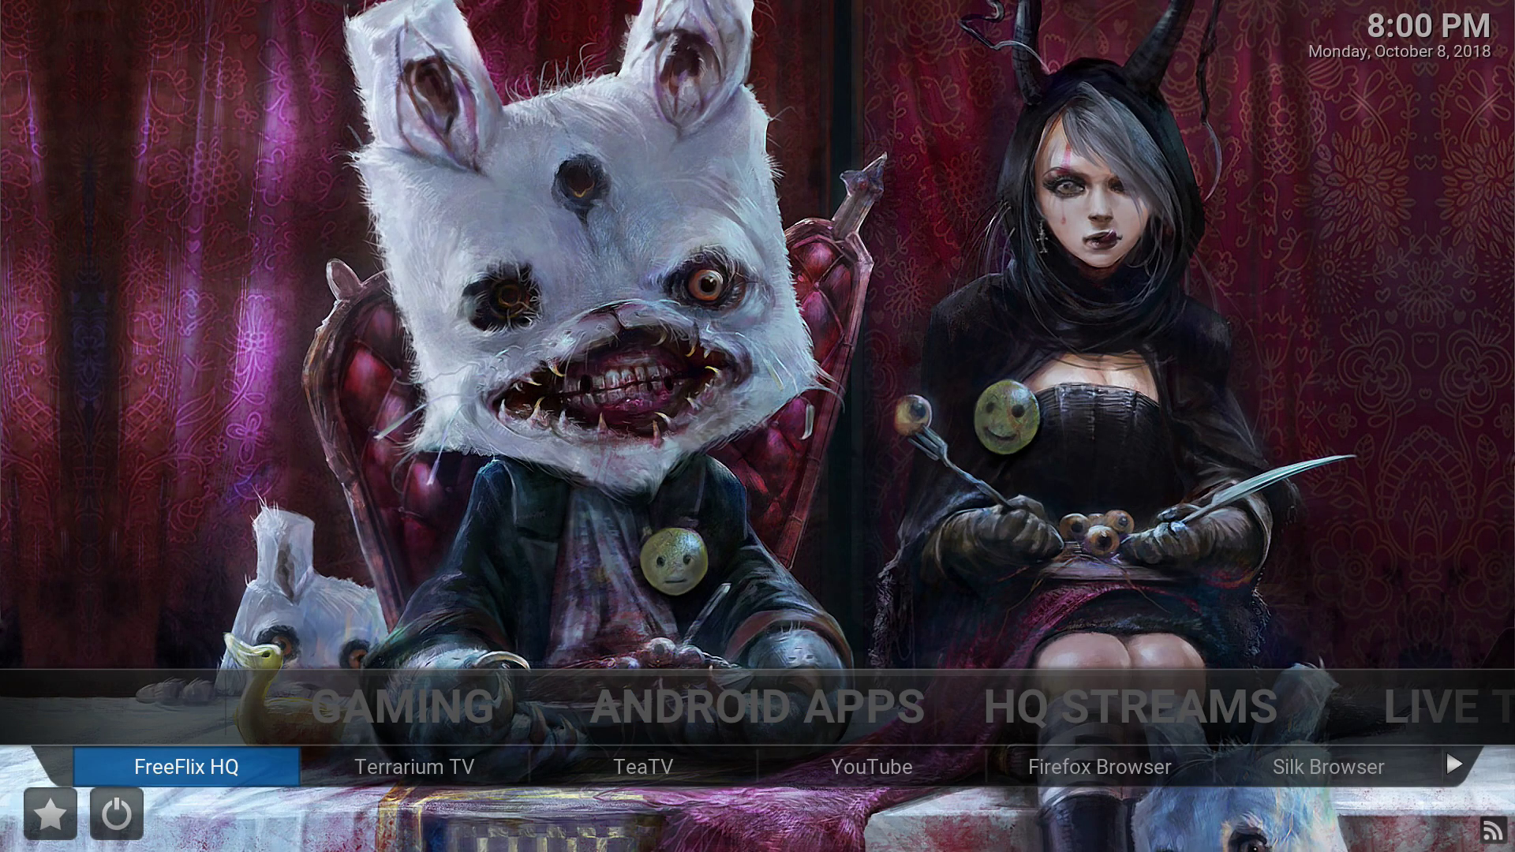
key("Right")
key("Right")
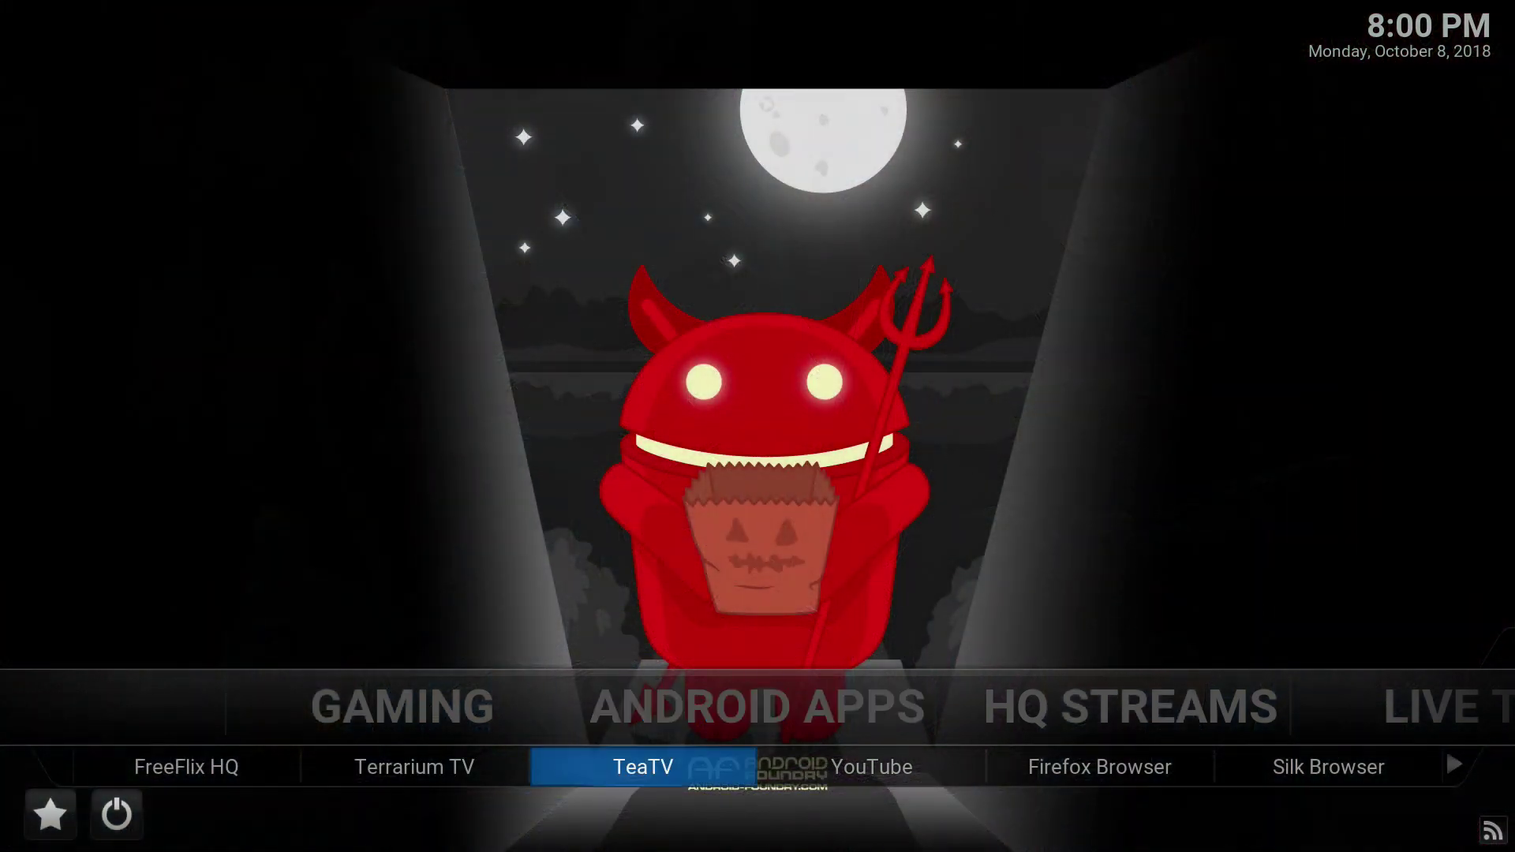
key("Right")
key("Right")
key("Right")
key("Right")
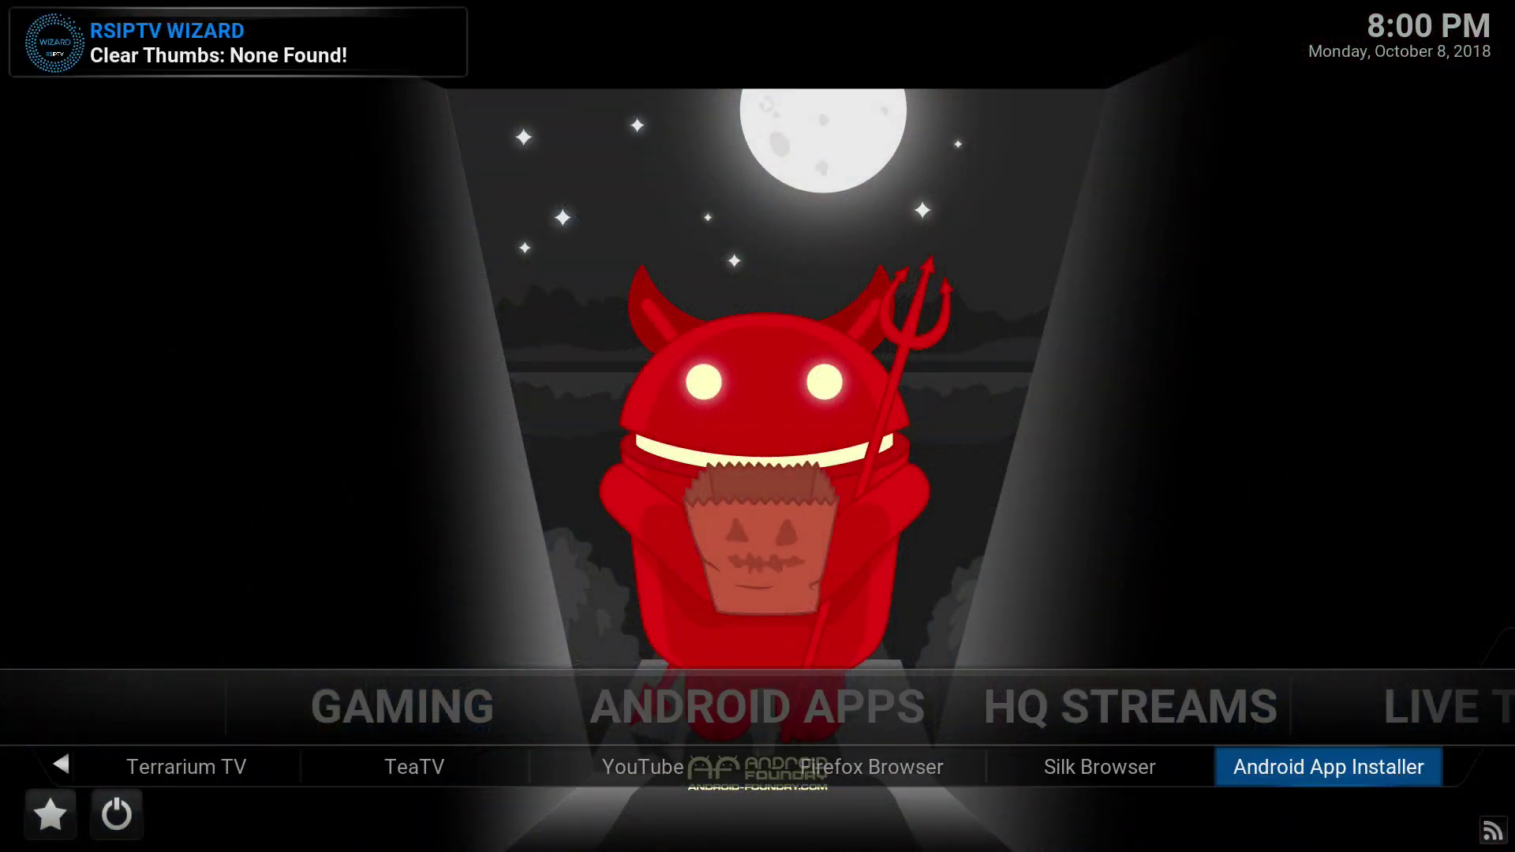
- Close the Harley Q Wizard notice and open the Android App Installer
key("Down")
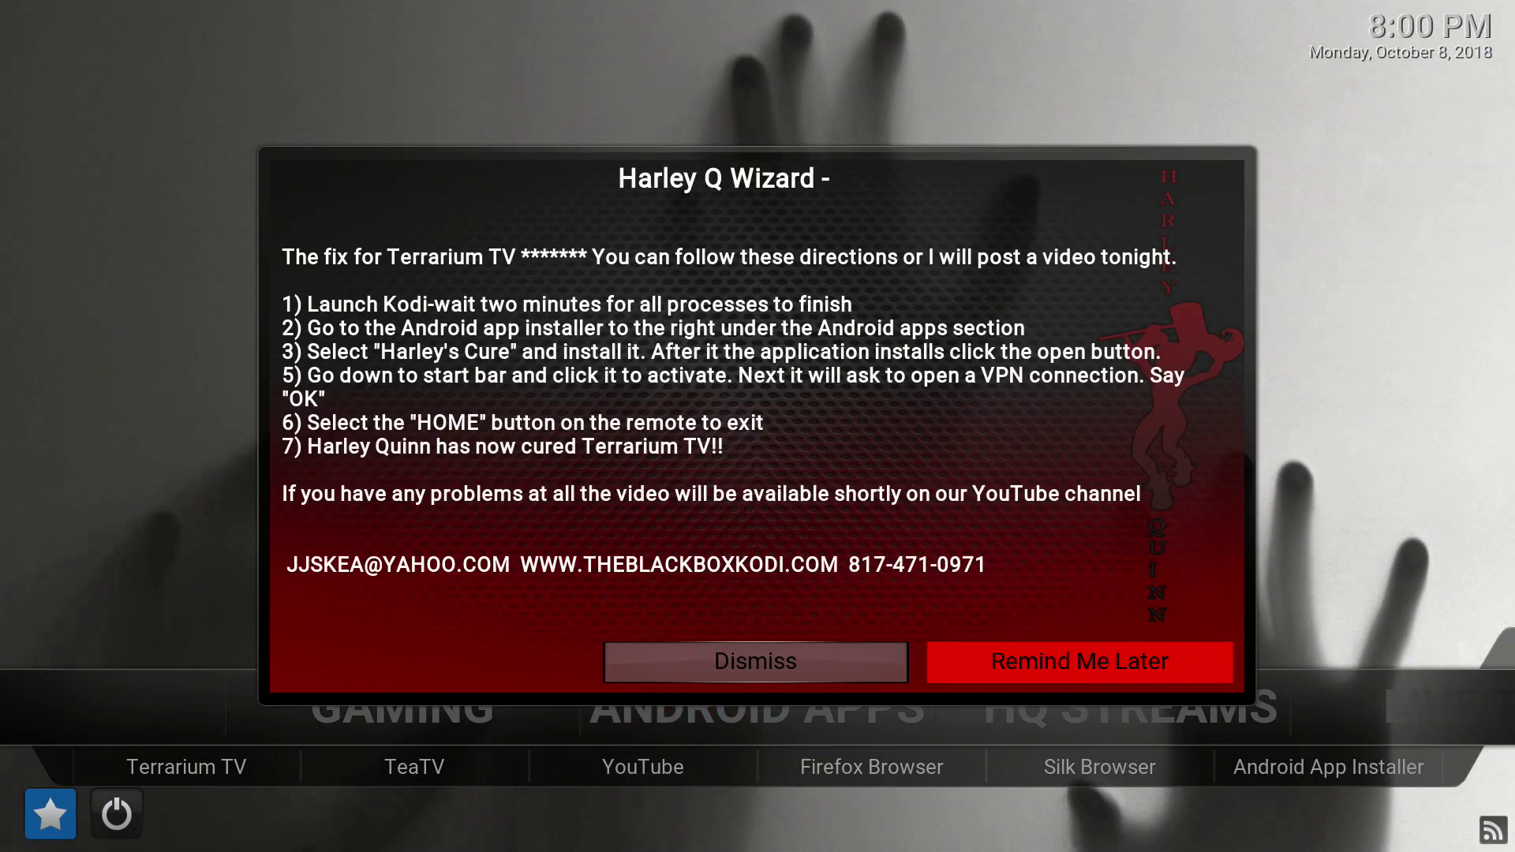
key("Return")
key("Up")
key("Down")
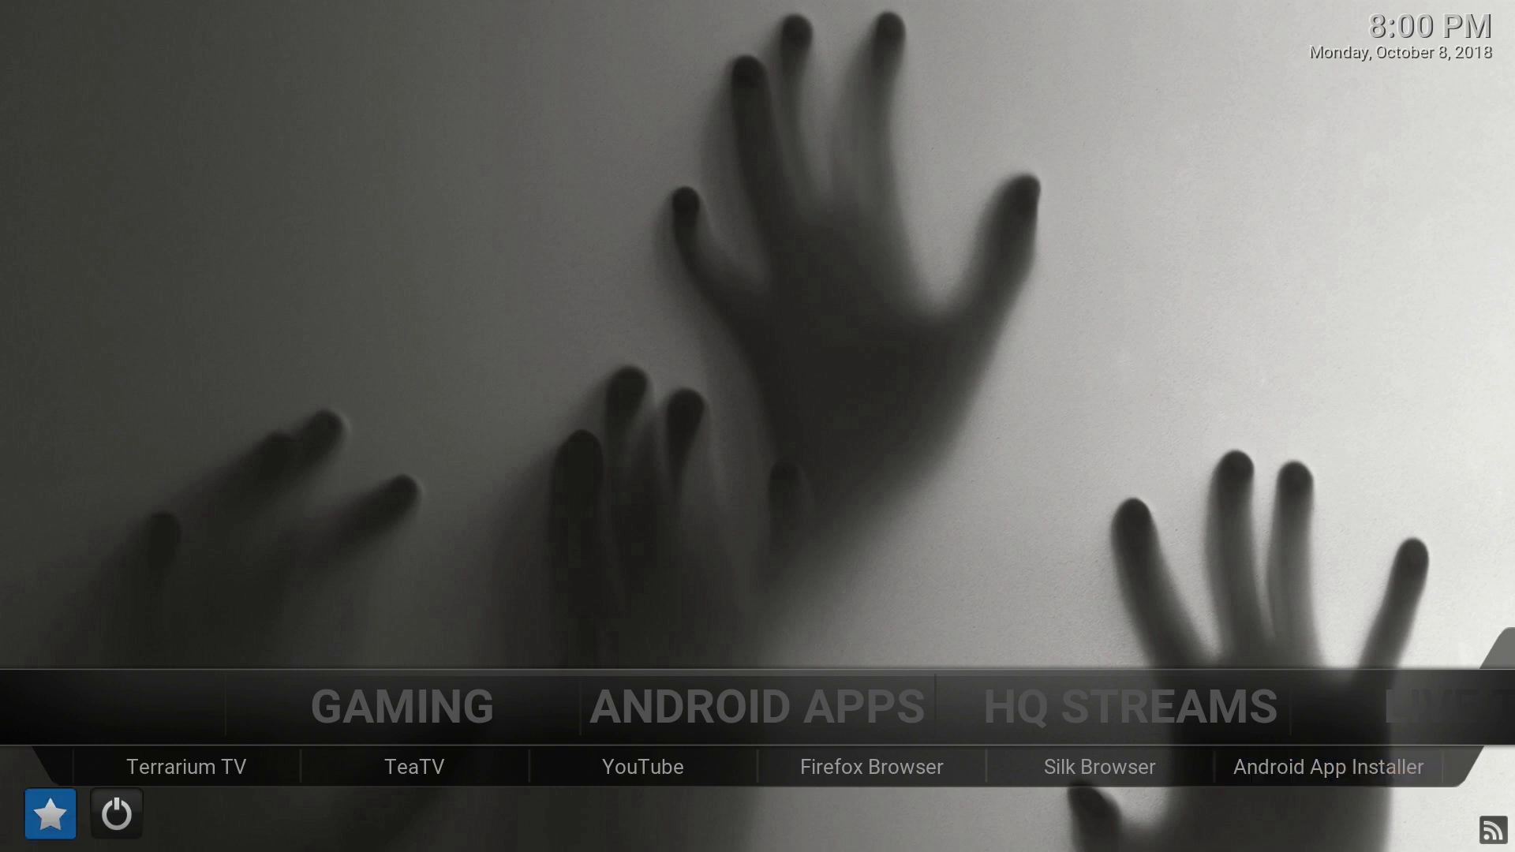
key("Up")
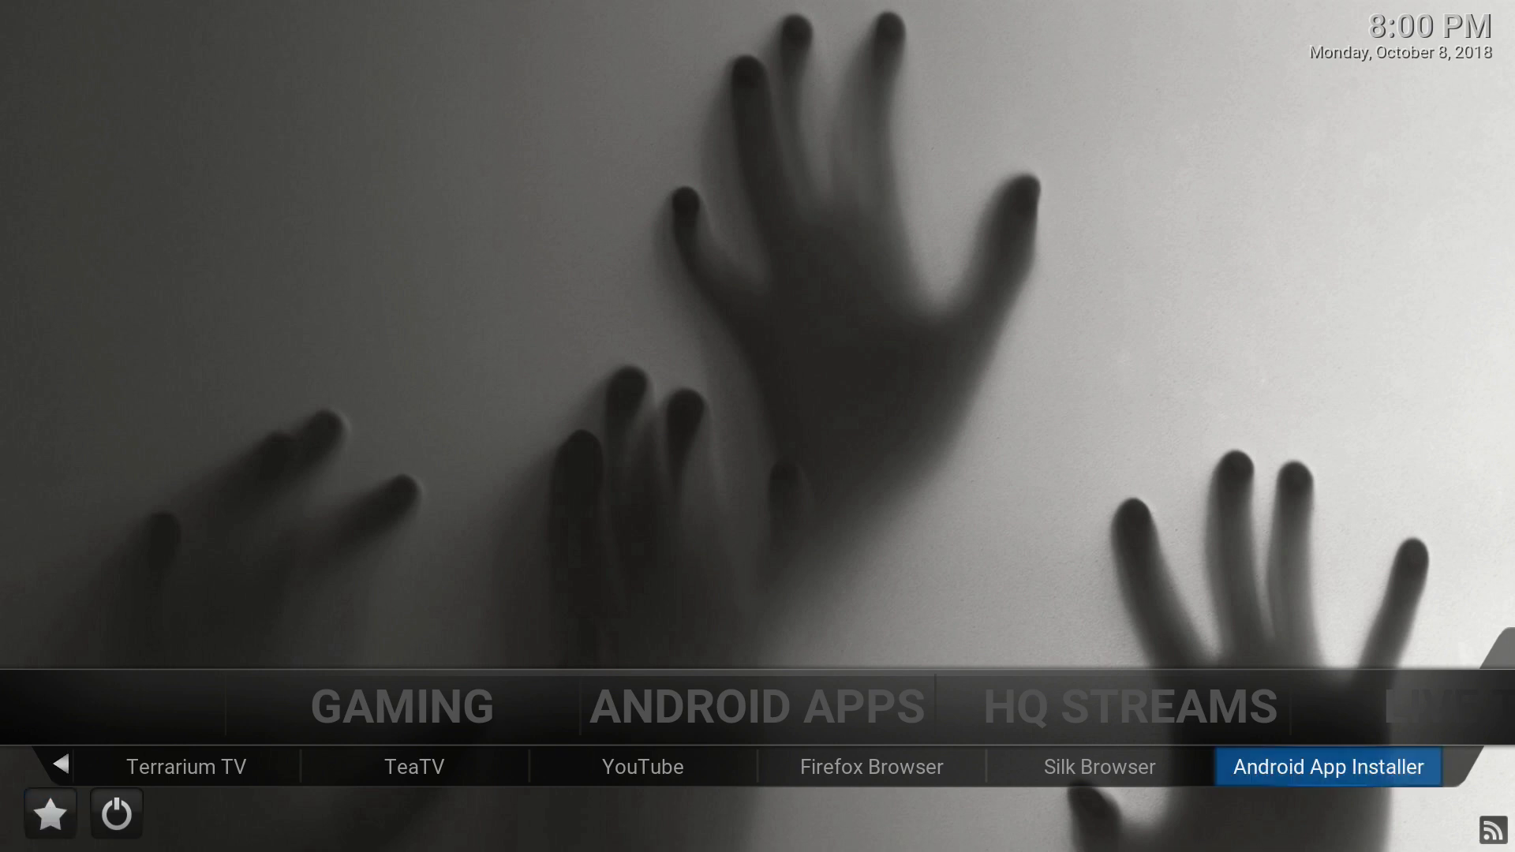
key("Up")
key("Down")
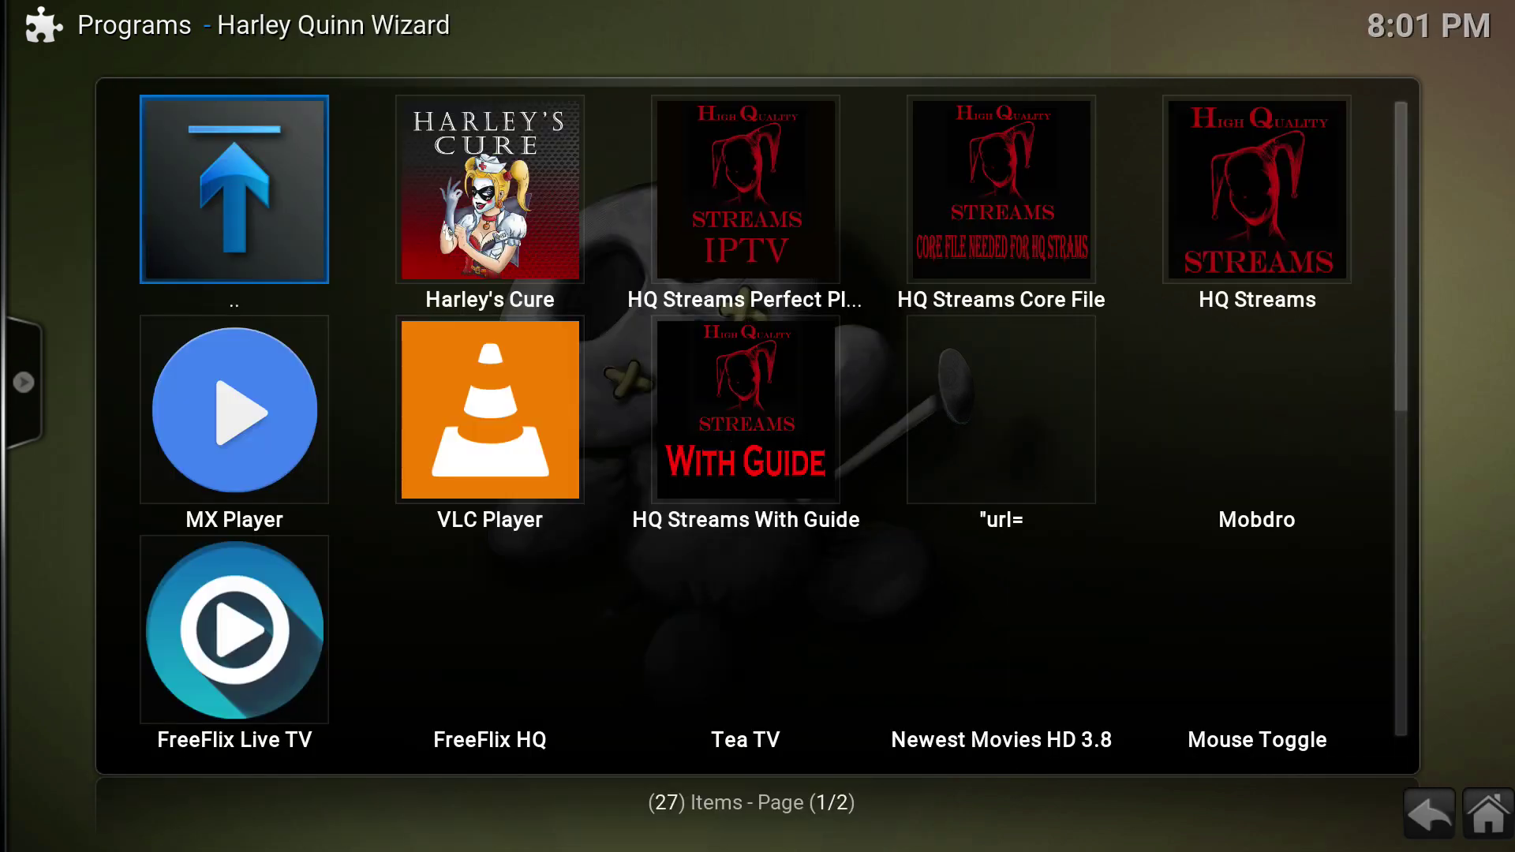
- Download Harley's Cure from the Harley Quinn Wizard list and install the HarleysCure application
left_click(491, 190)
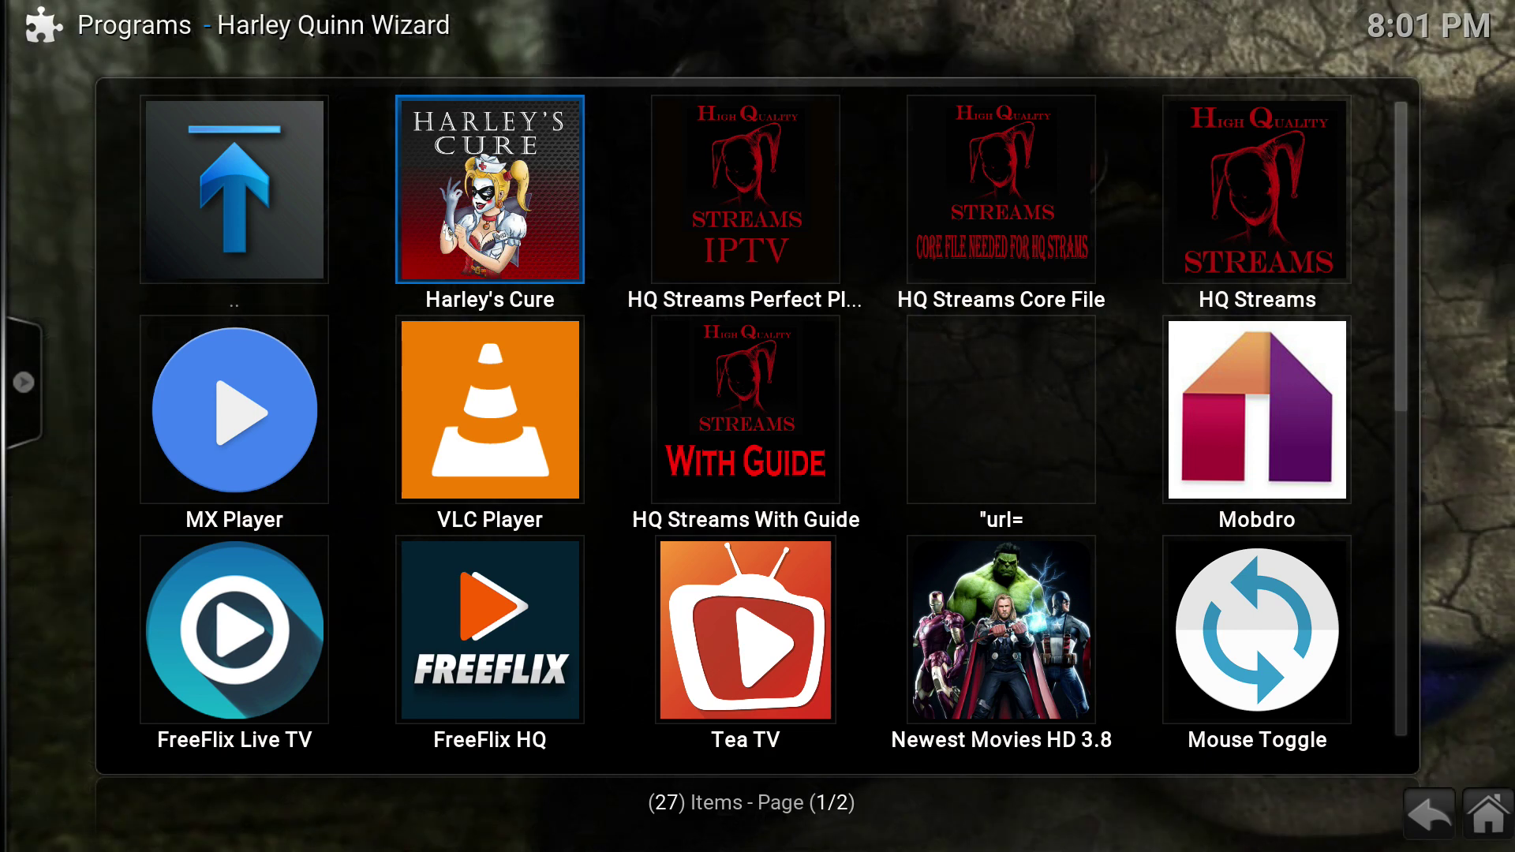
key("Return")
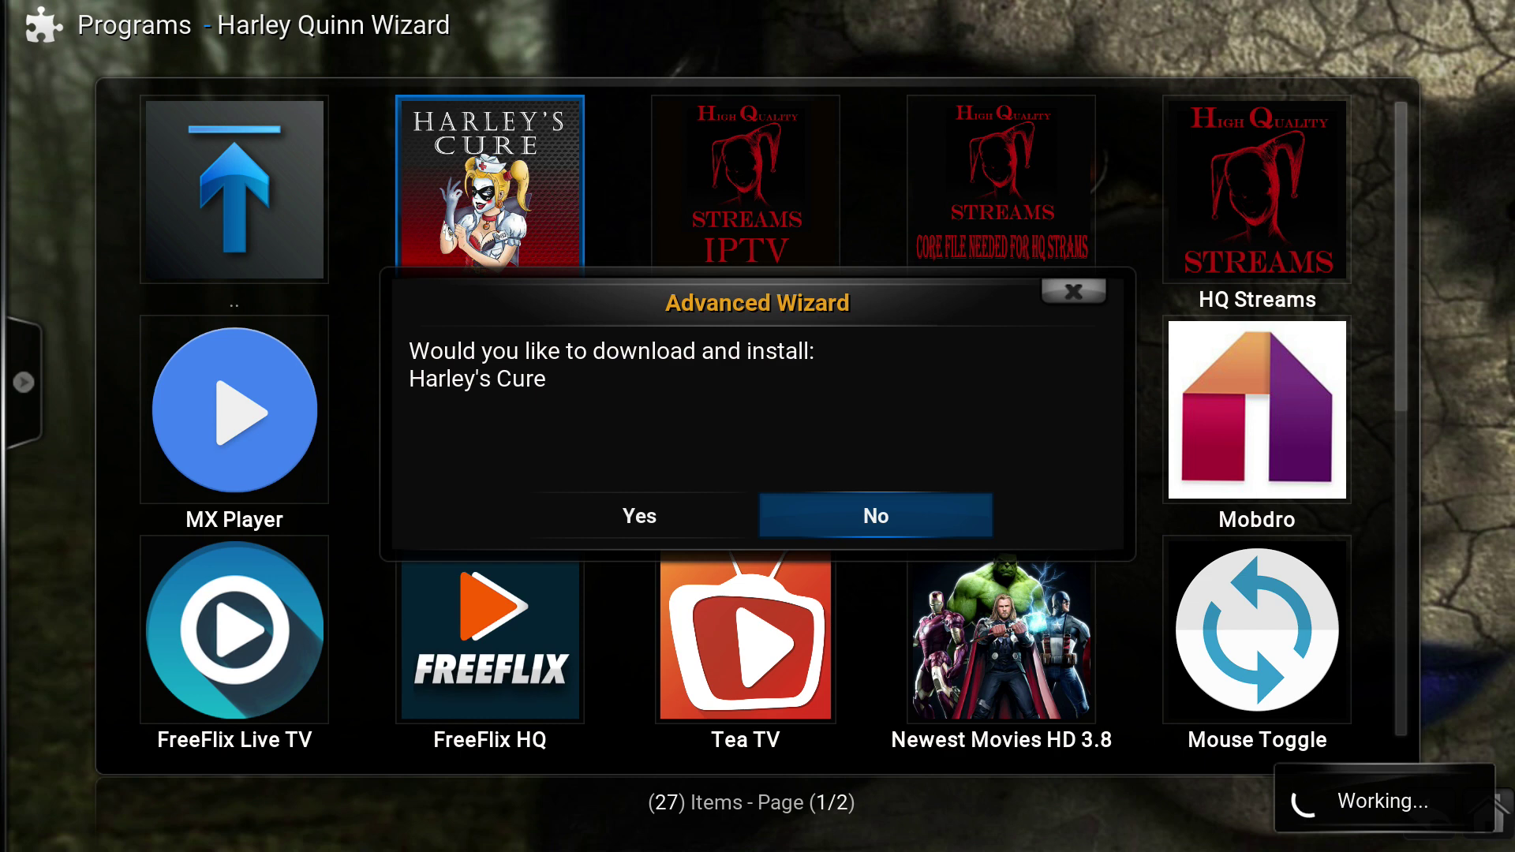
key("Left")
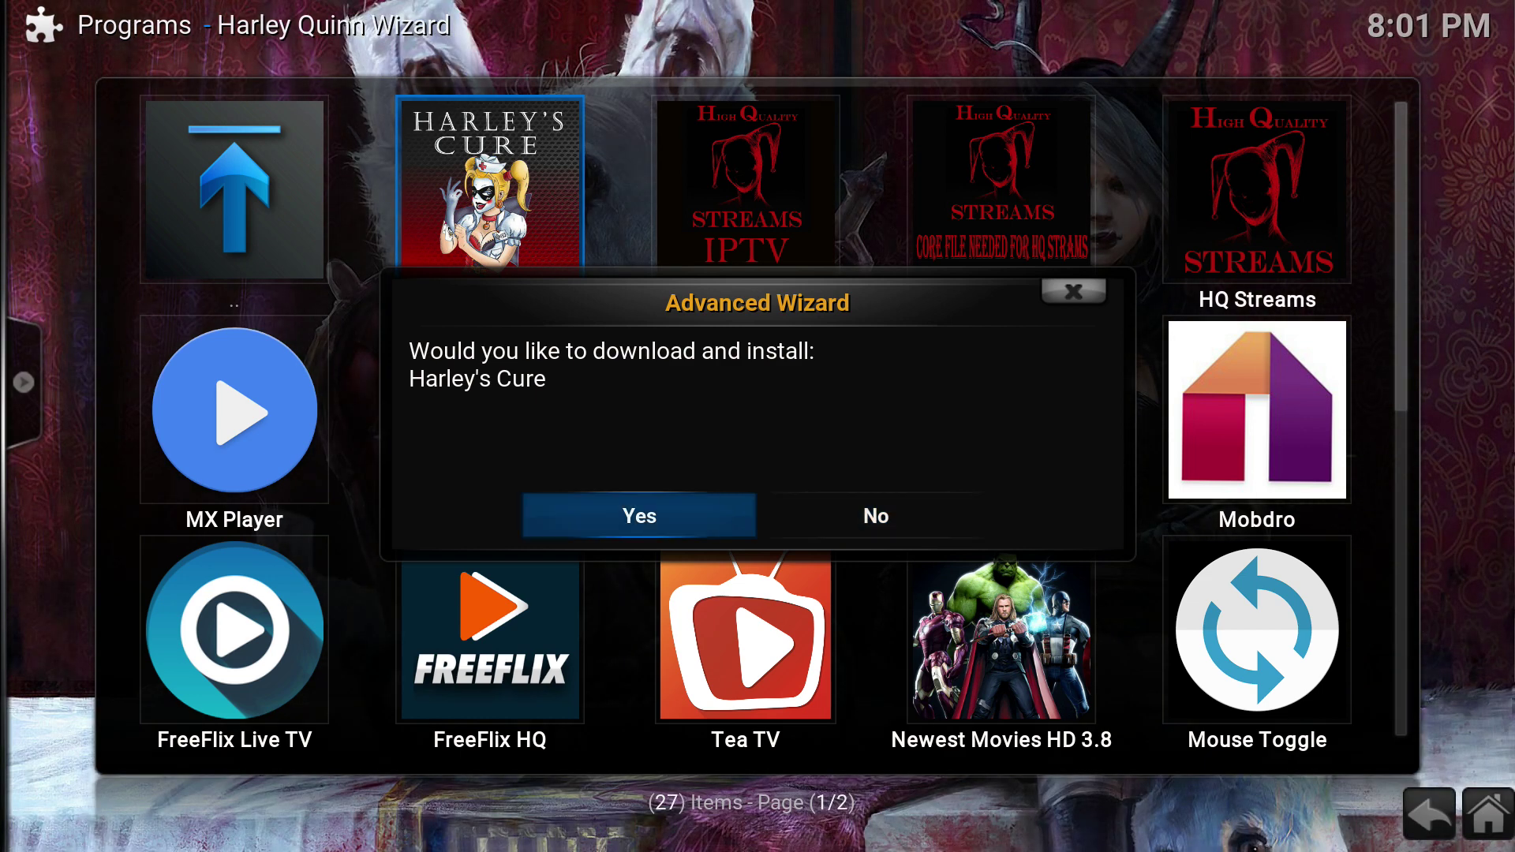
key("Return")
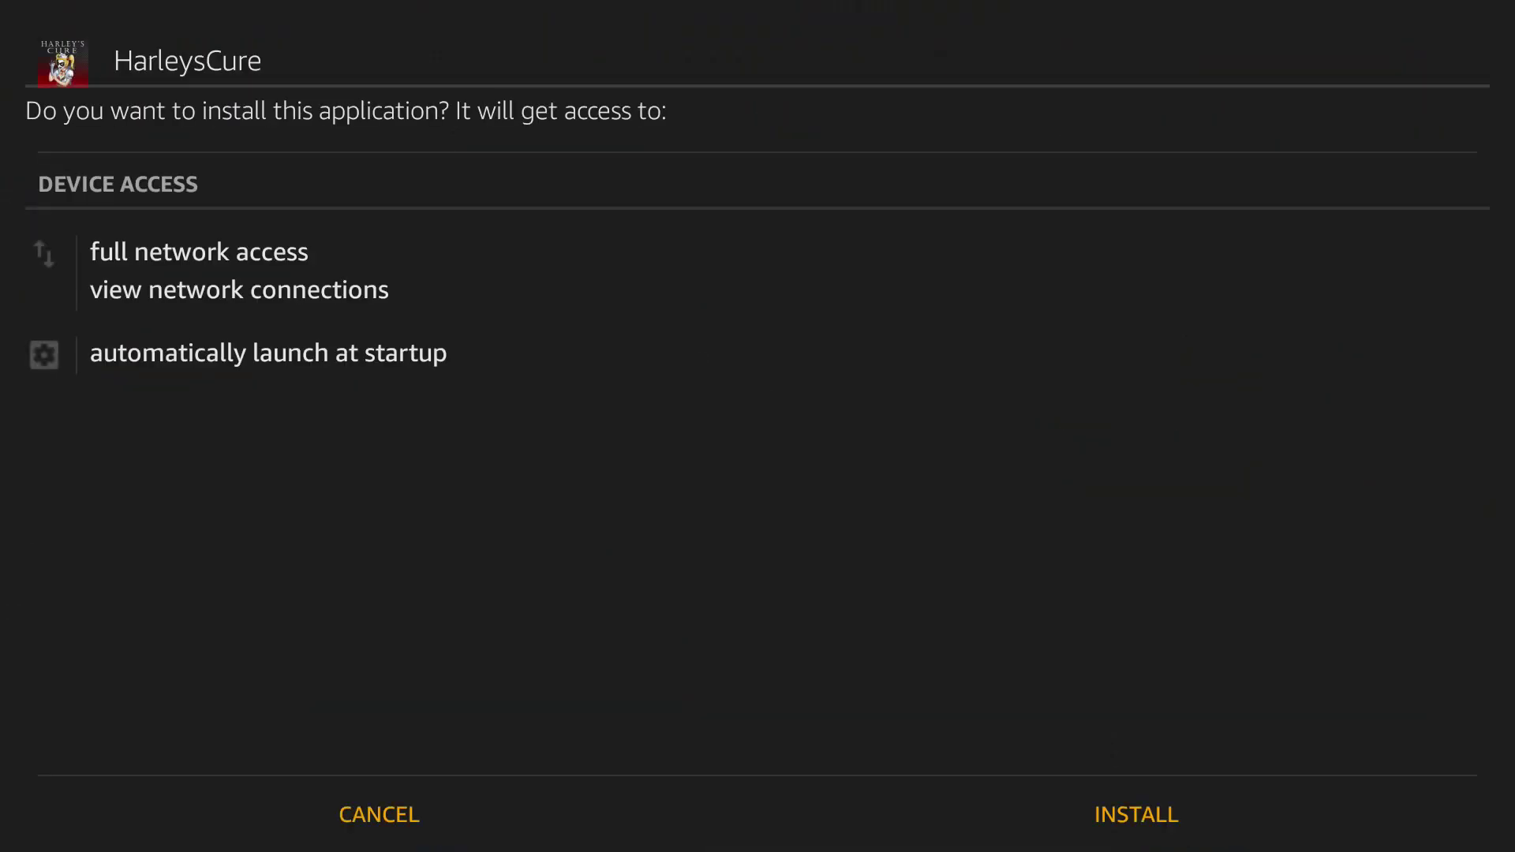
key("Right")
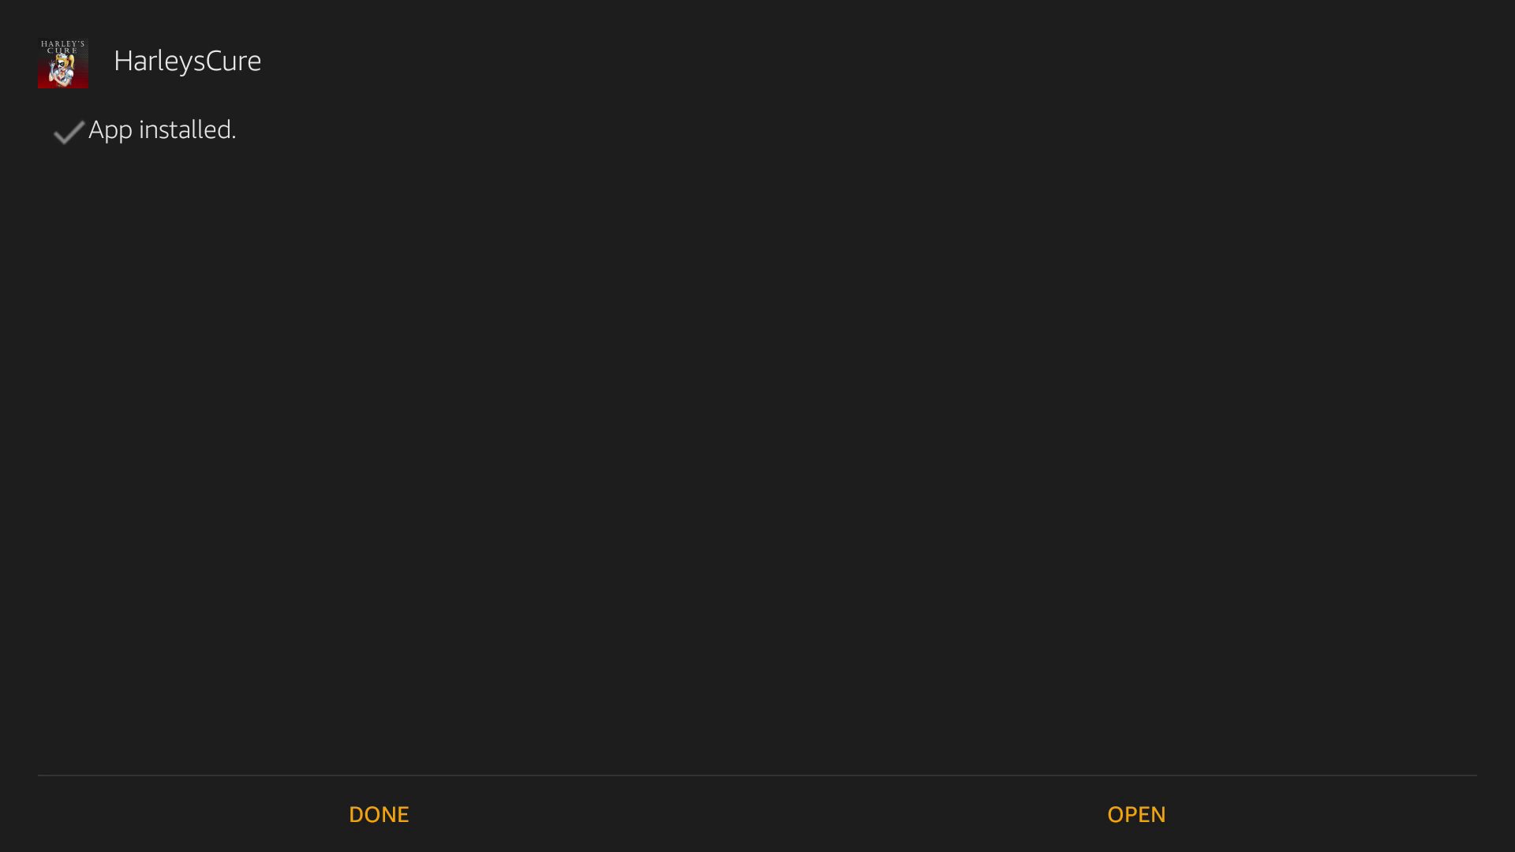
- Open HarleysCure and start its service, accepting the VPN connection request
key("Down")
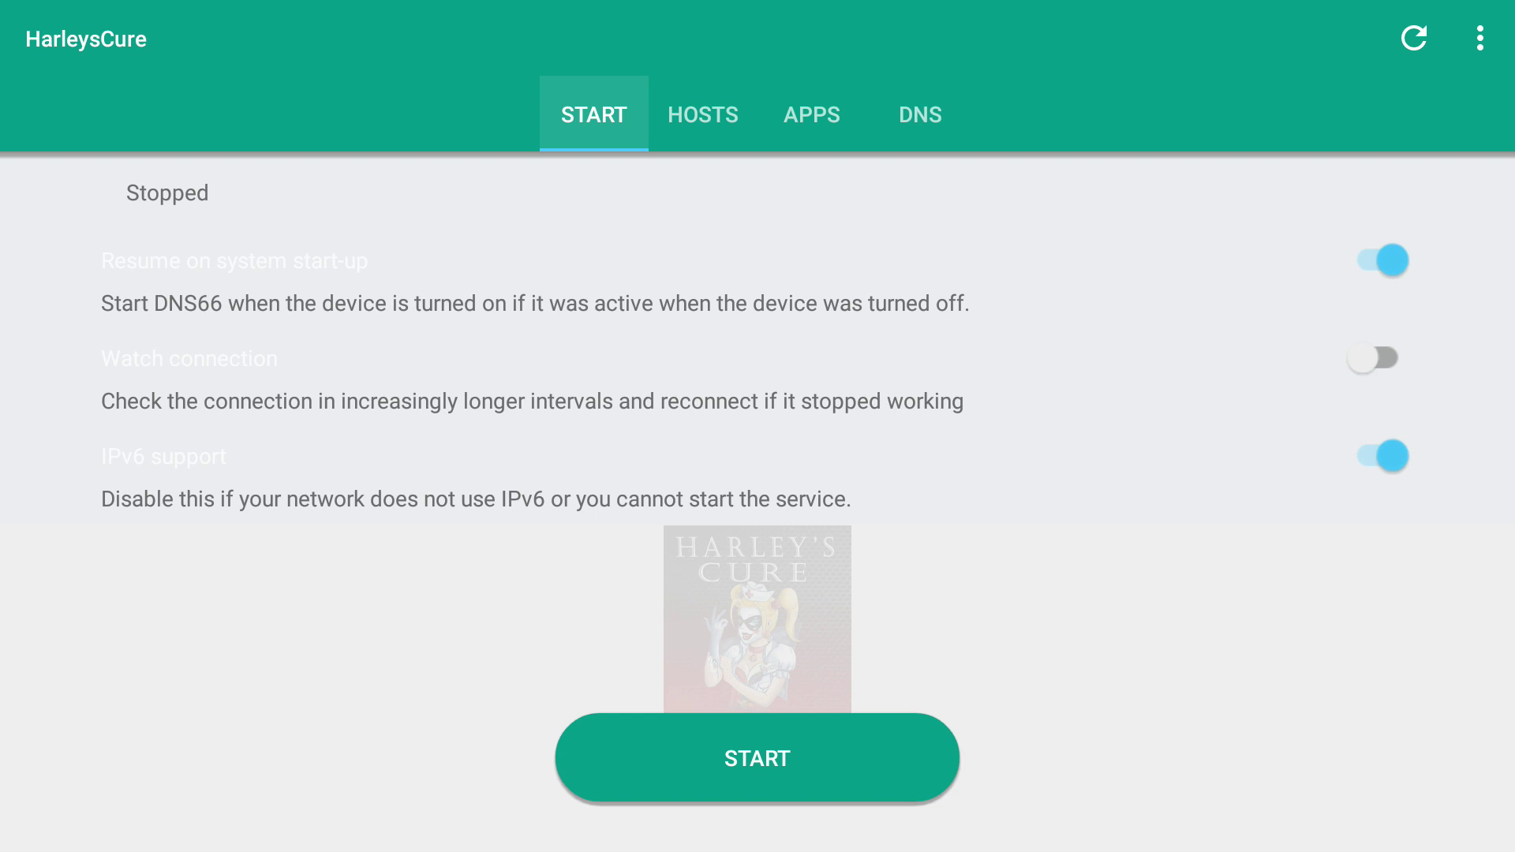
key("Down")
key("Down")
key("Down")
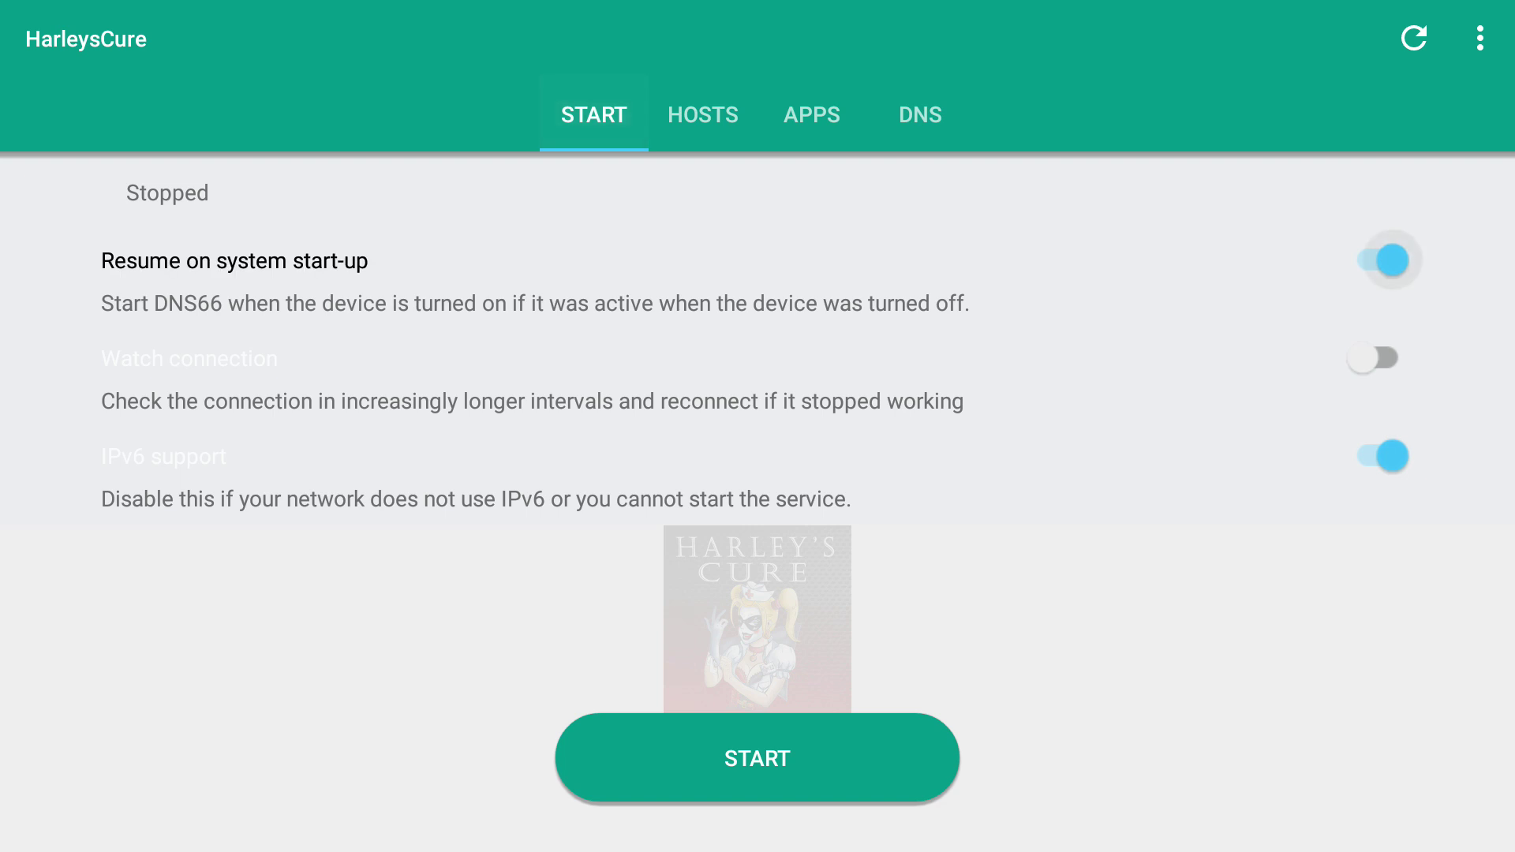
key("Down")
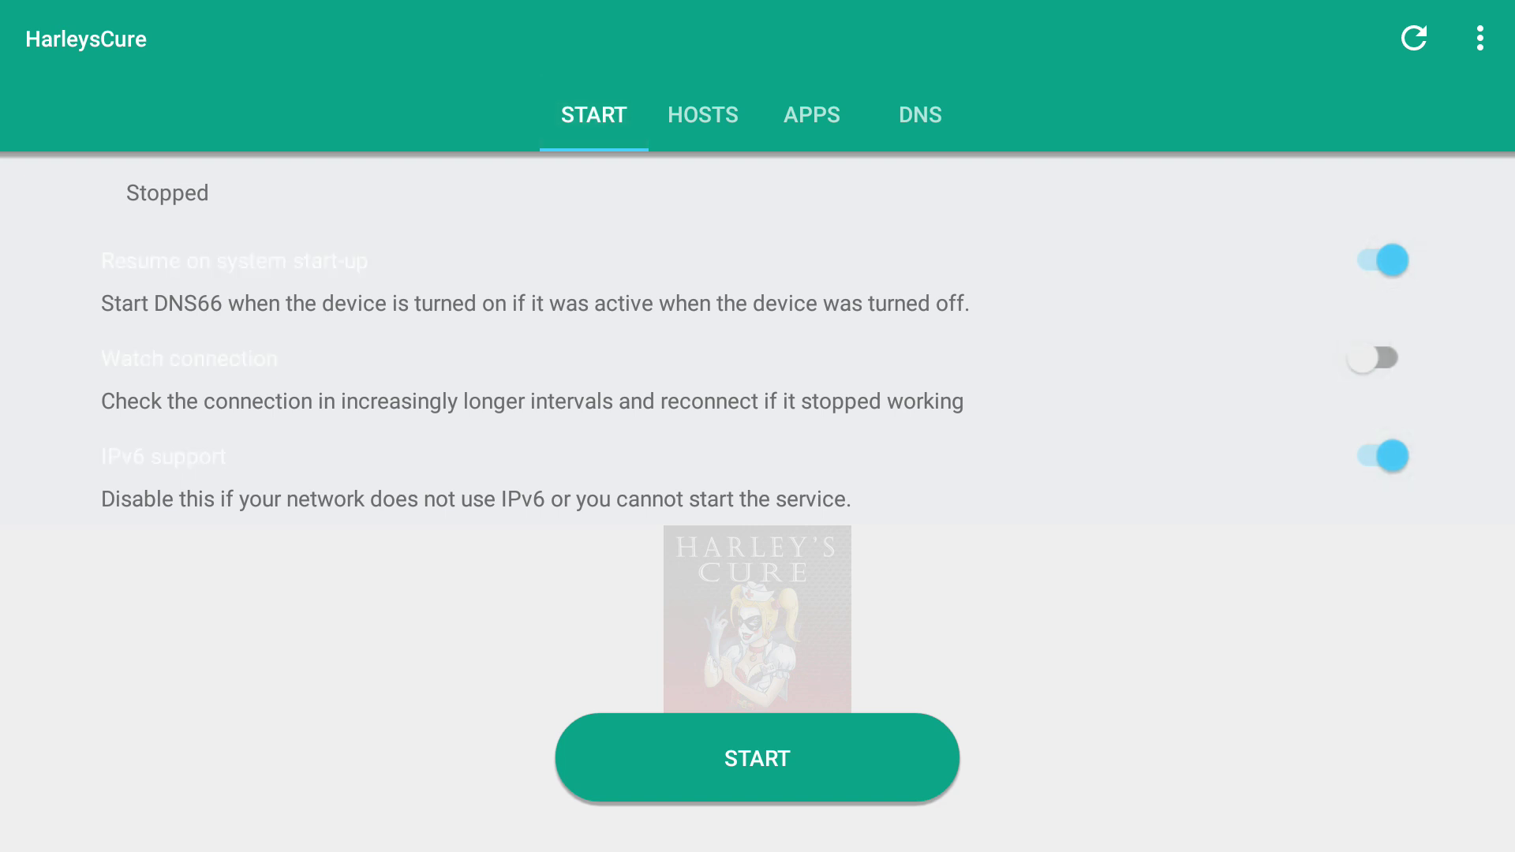
key("Return")
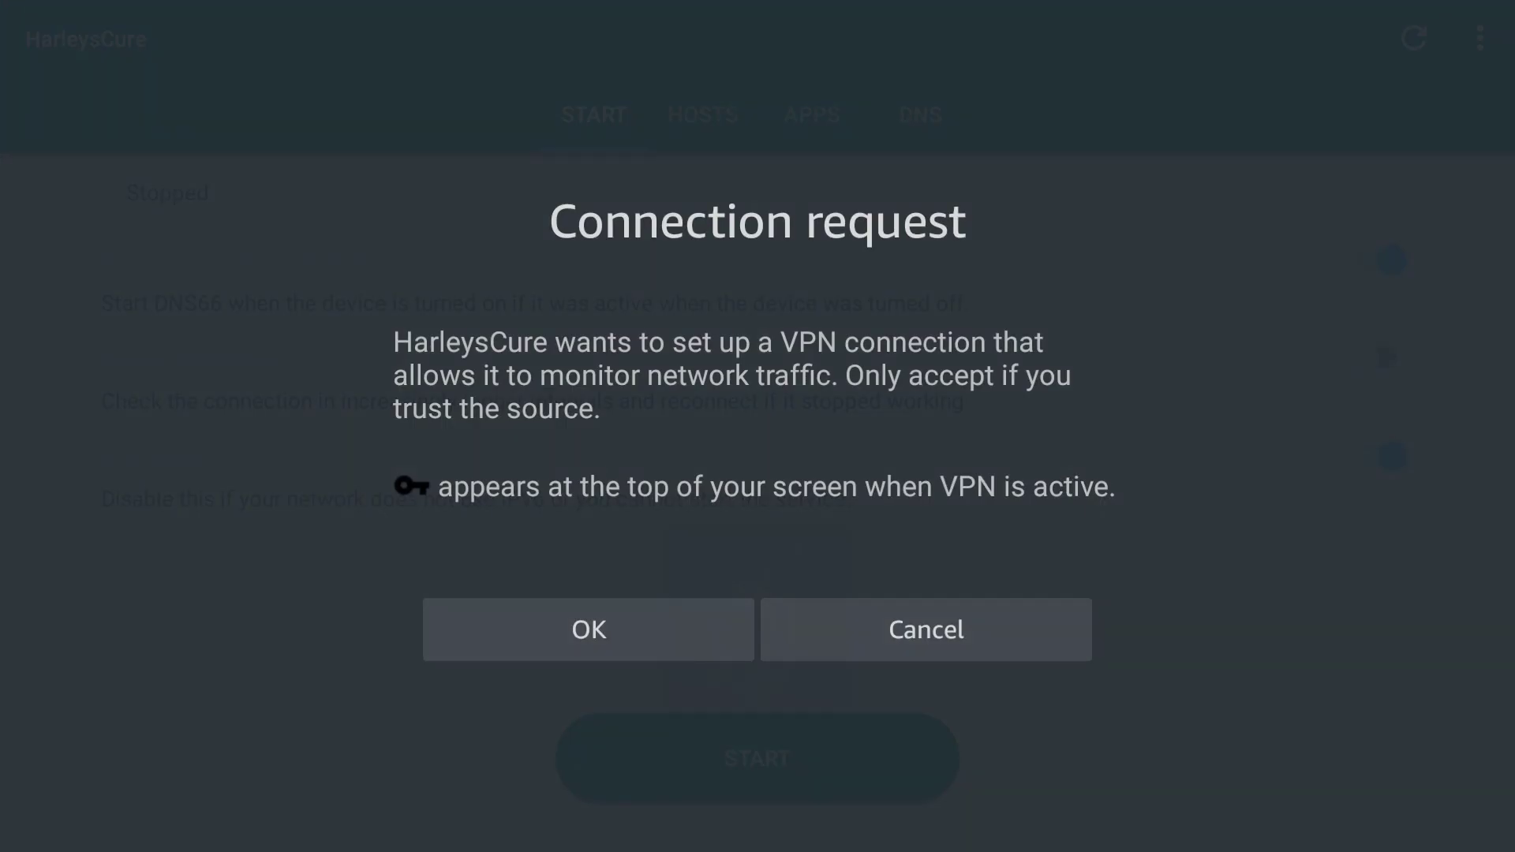
key("Down")
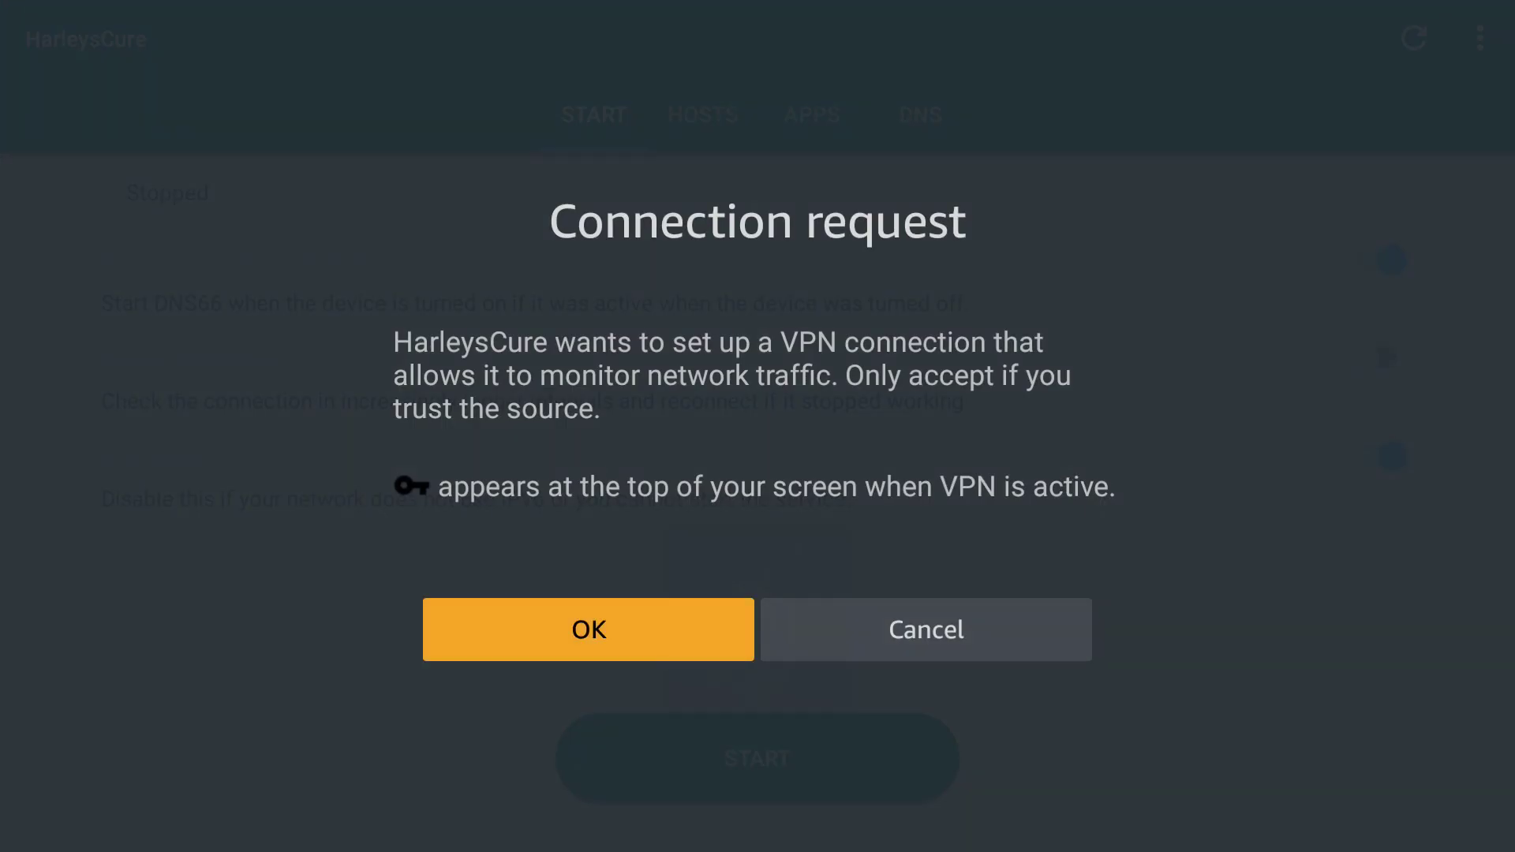
key("Return")
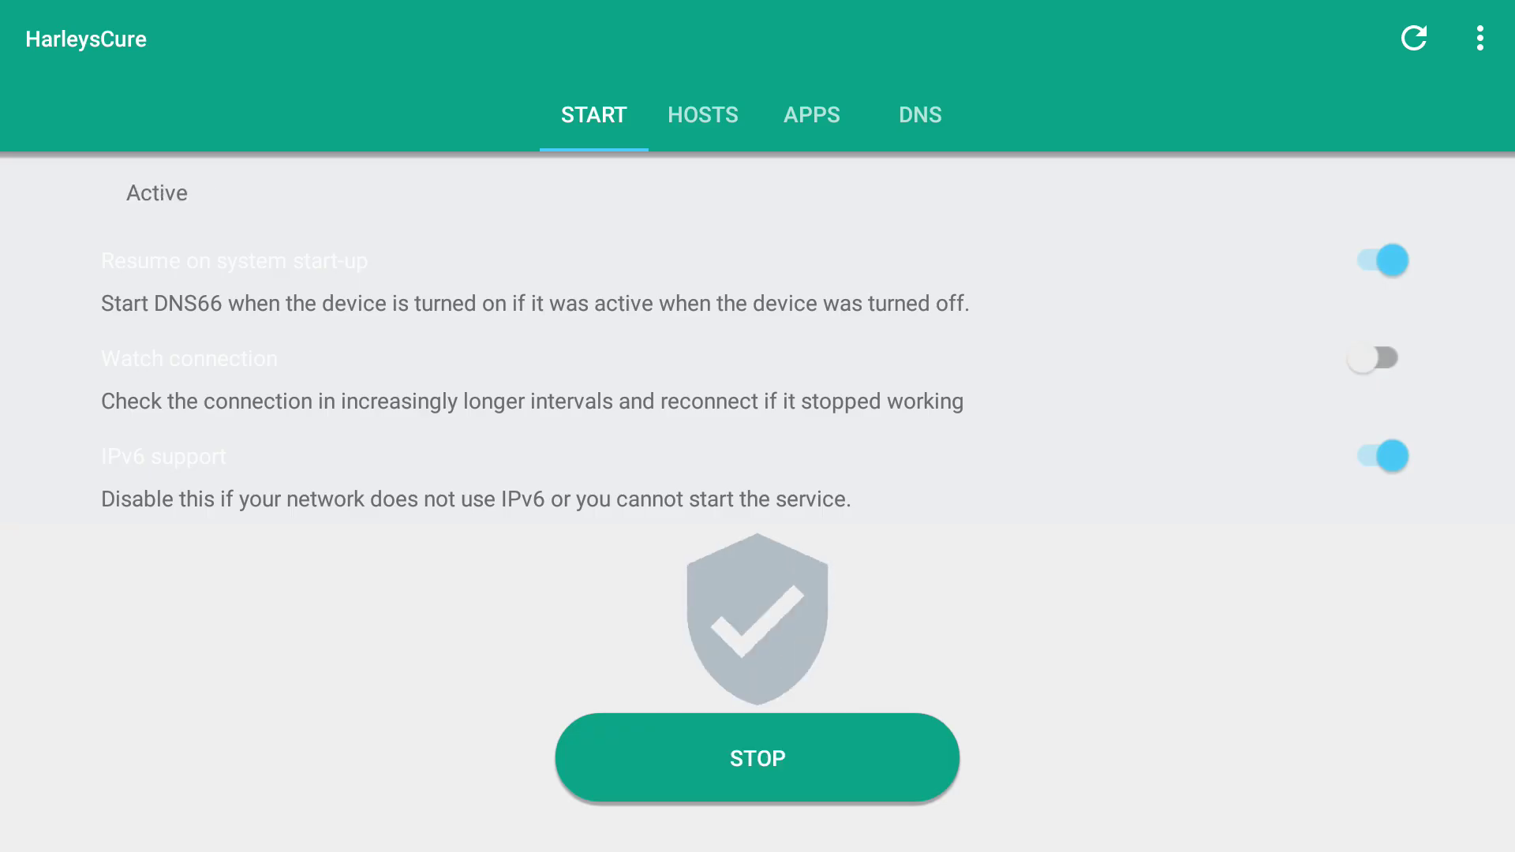
- Examine the HarleysCure options for resuming on system start-up, watching the connection and IPv6 support
key("Up")
key("Up")
key("Up")
key("Up")
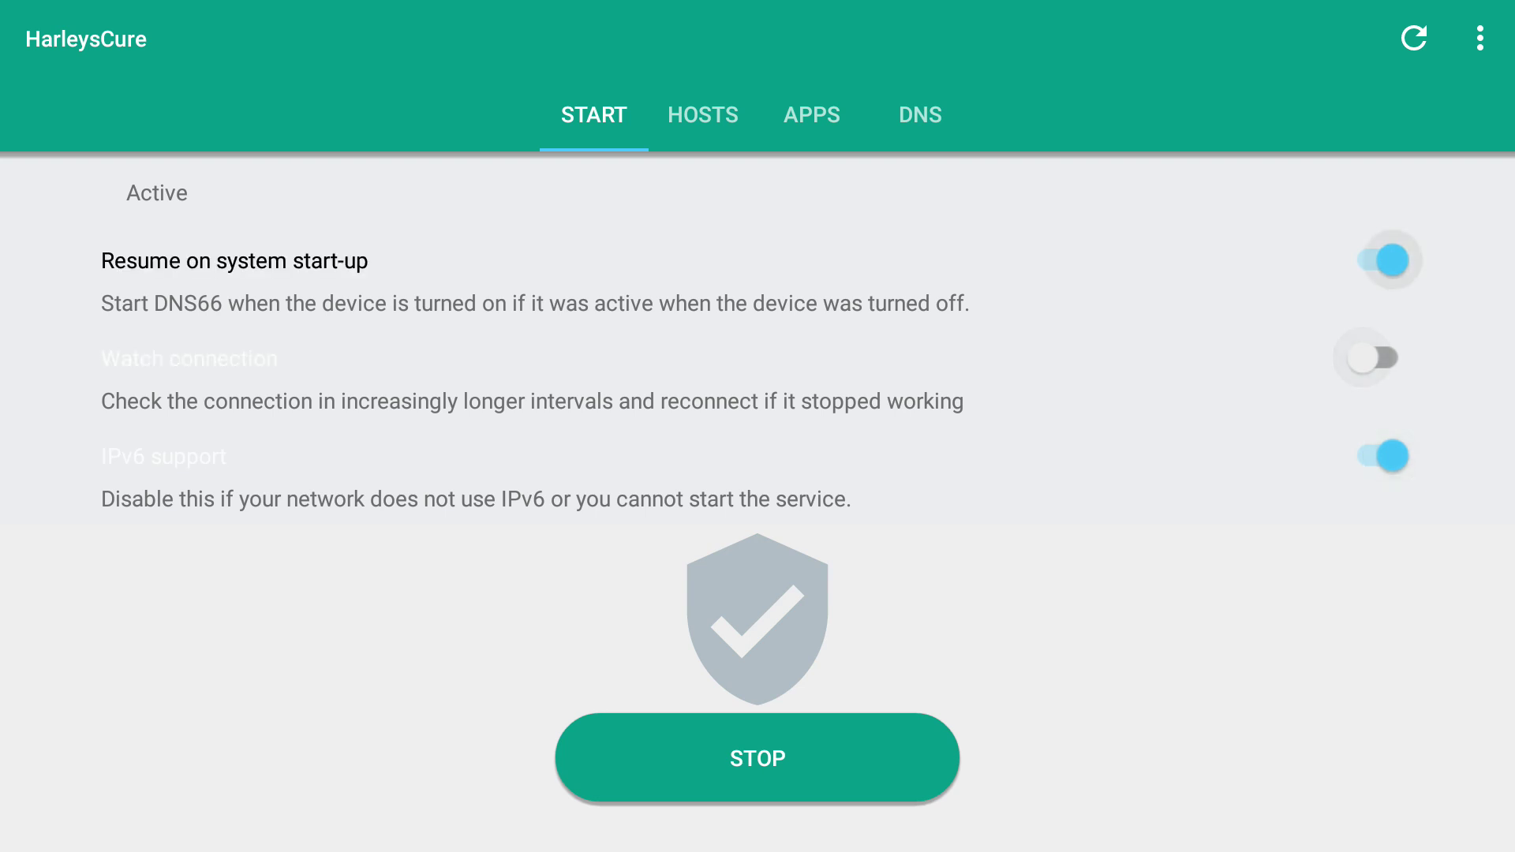
key("Down")
key("Down")
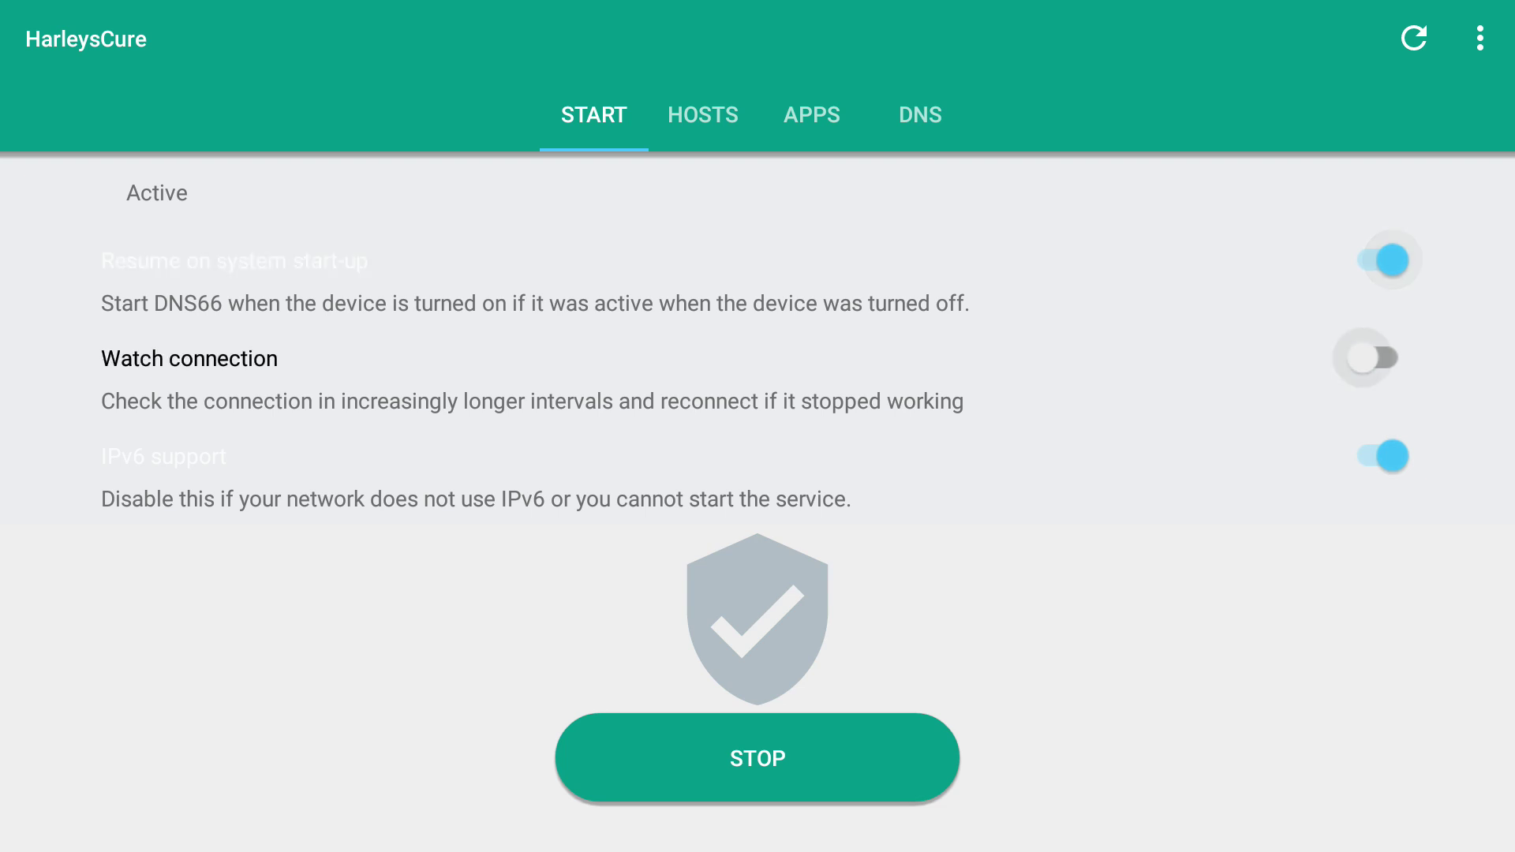
key("Down")
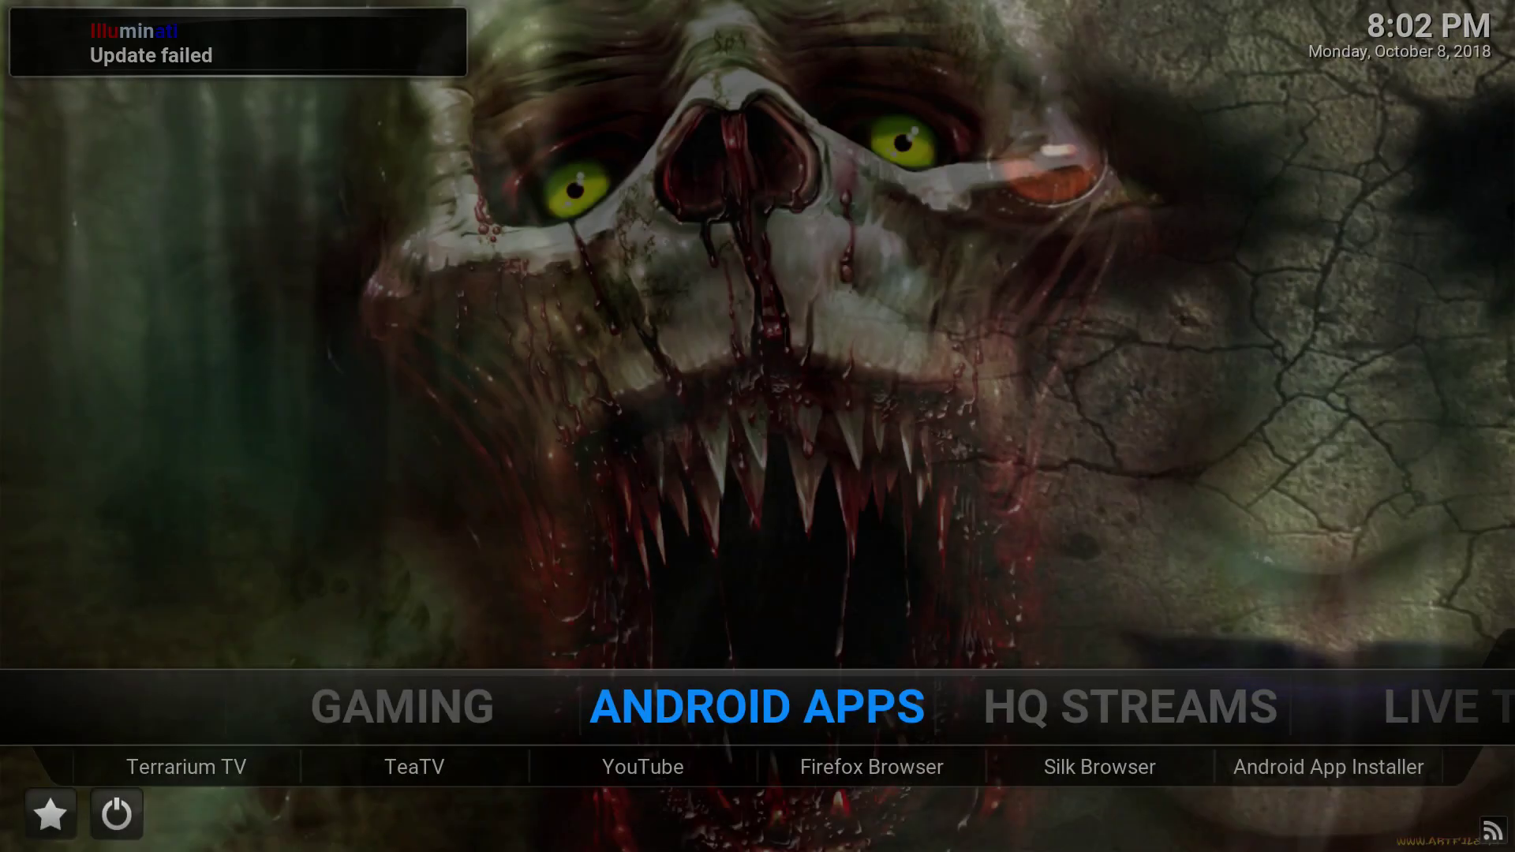
- Return to the Fire TV home screen and open Terrarium TV to check its content
key("Home")
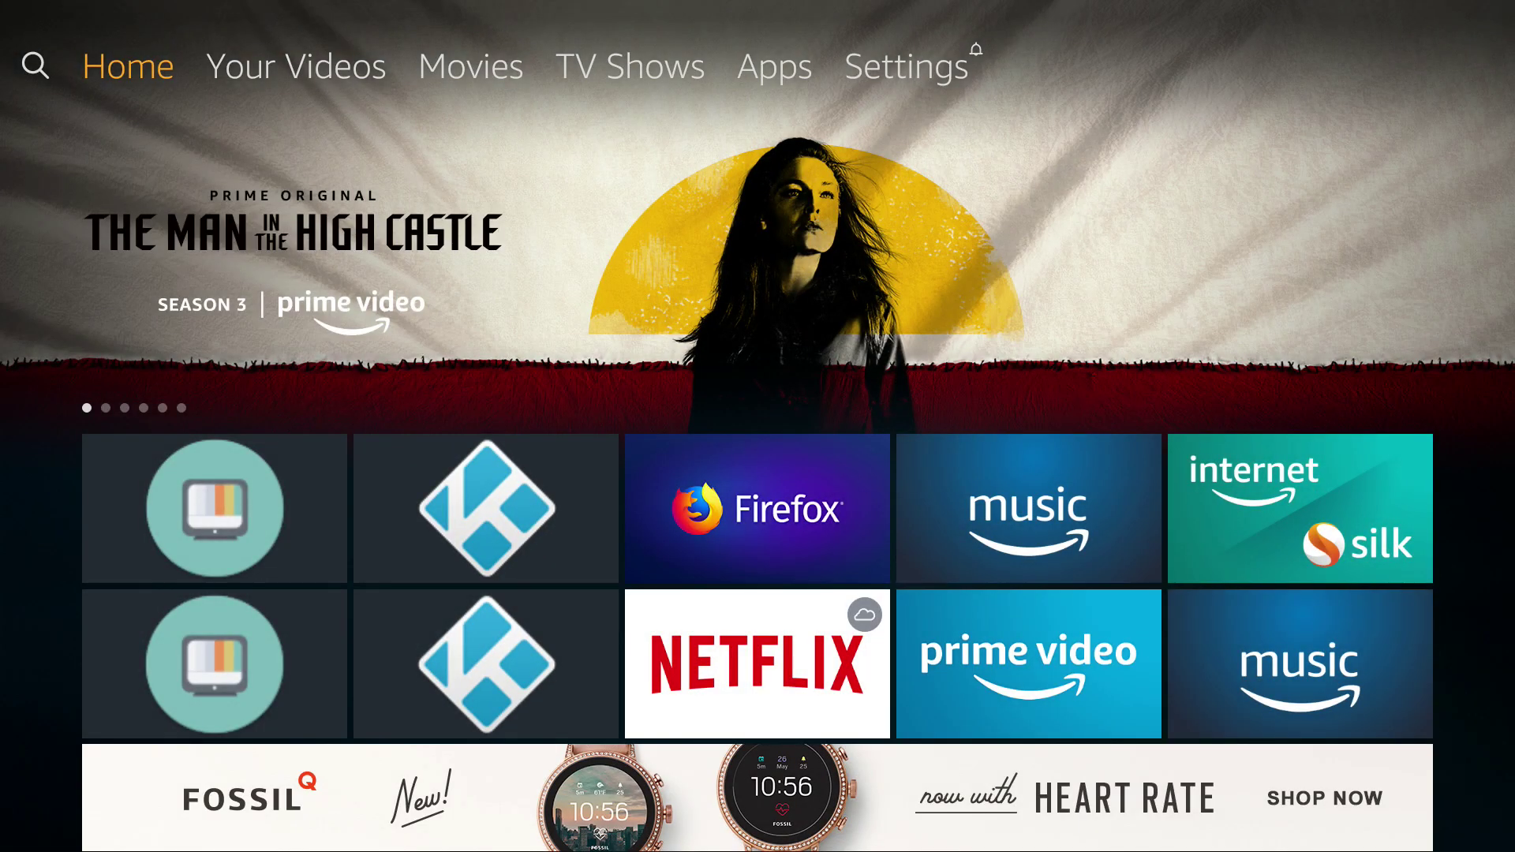
key("Down")
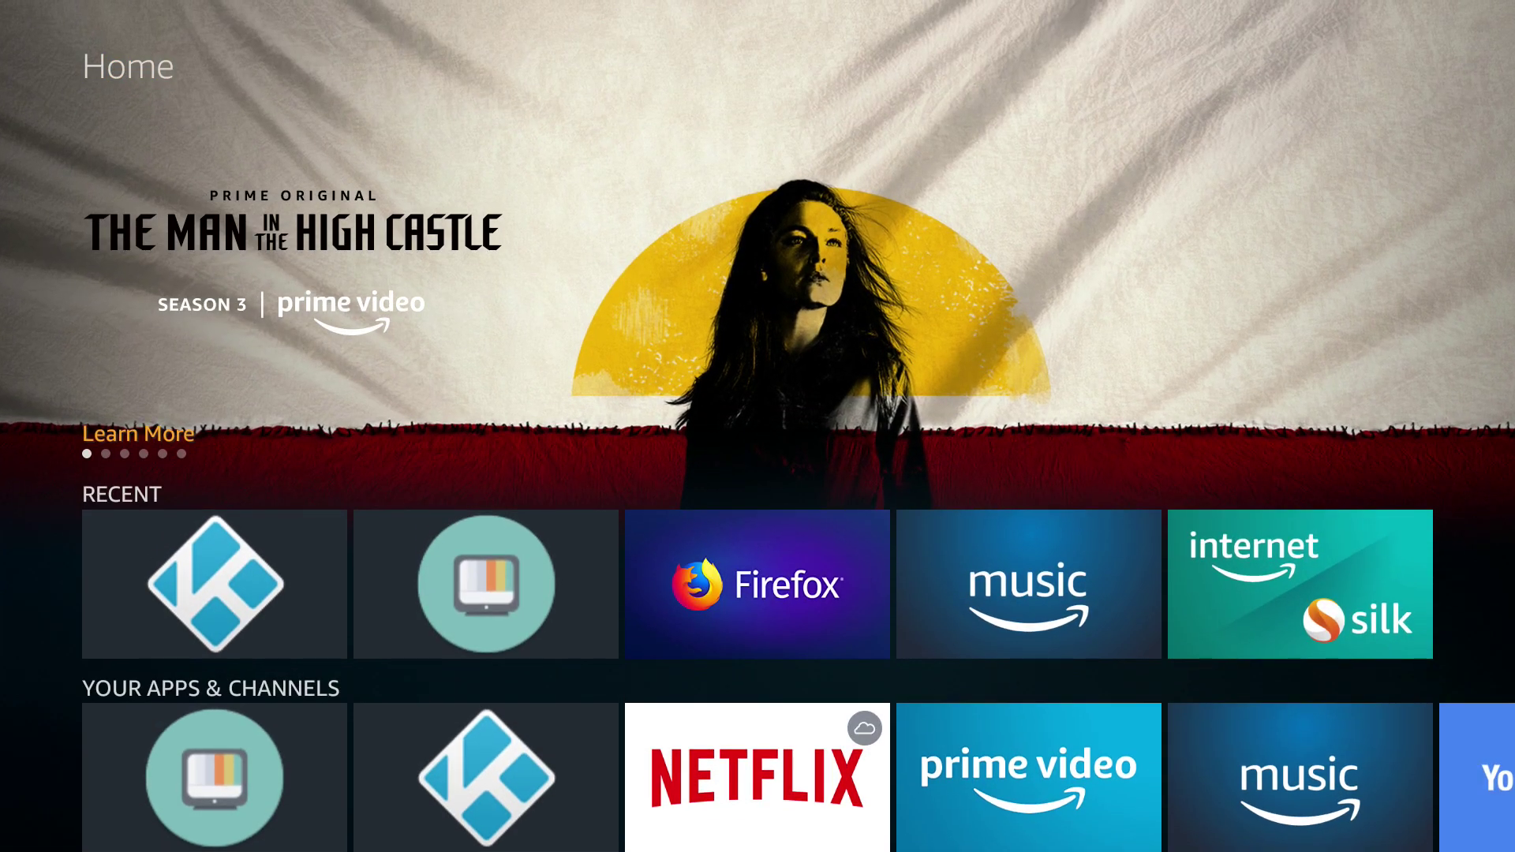
key("Down")
key("Right")
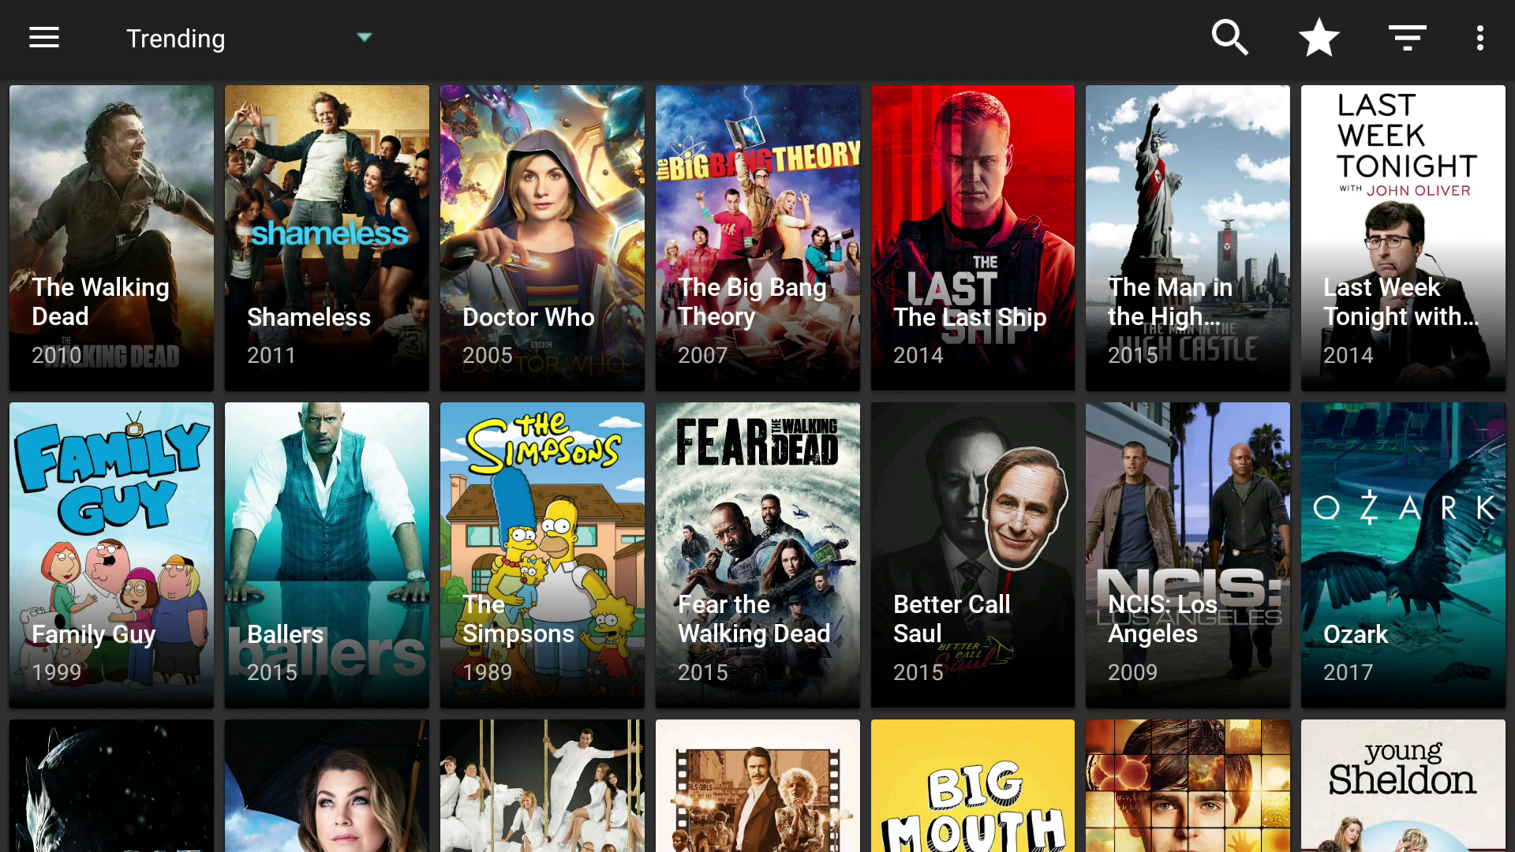
- Return to the Fire TV home screen and open the Applications settings
key("Home")
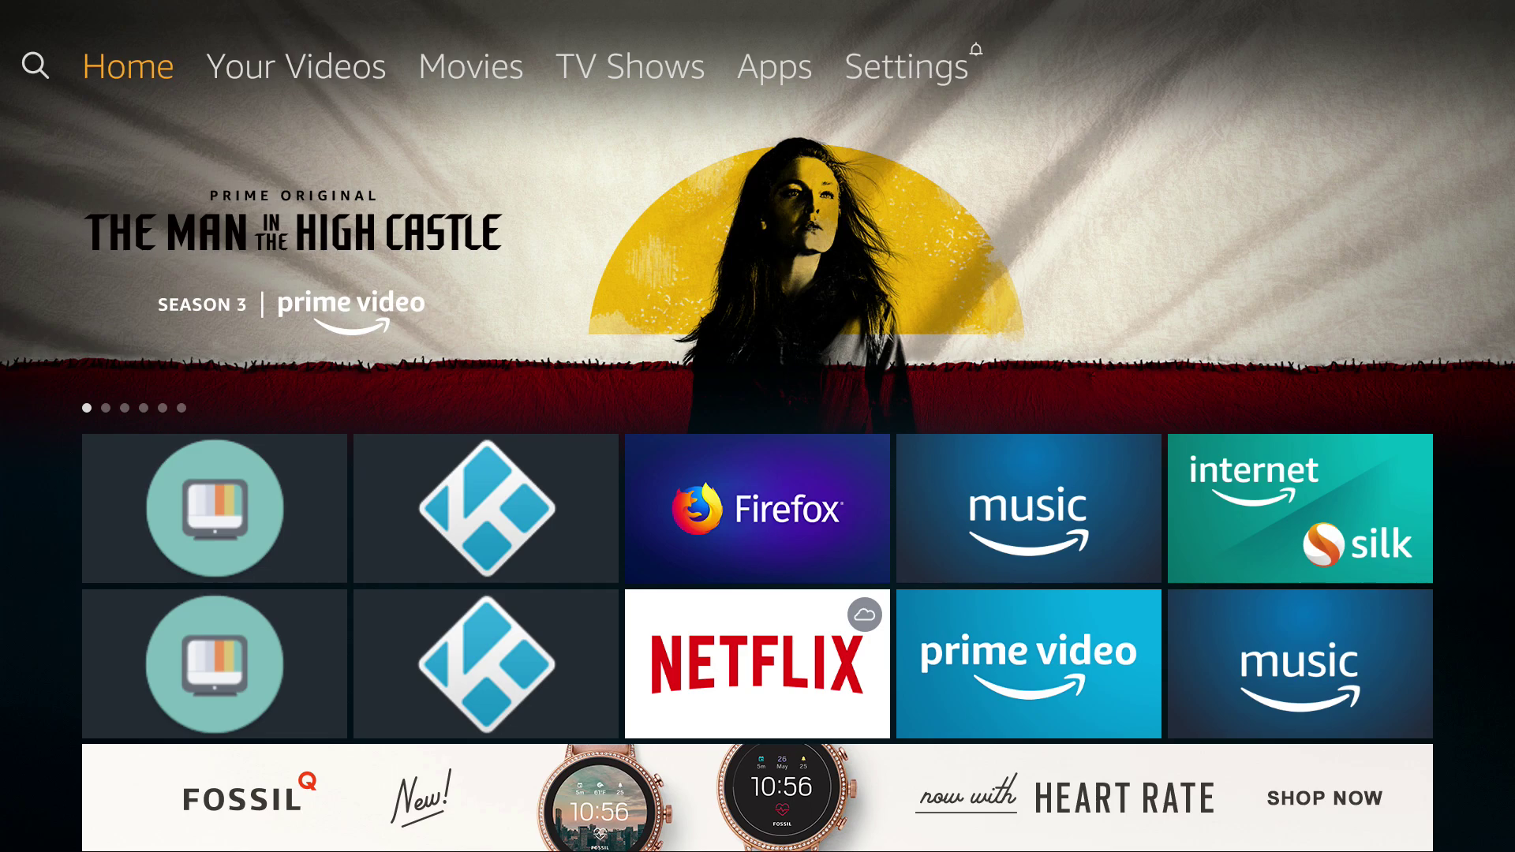
key("Right")
key("Right")
key("Right")
key("Right")
key("Right")
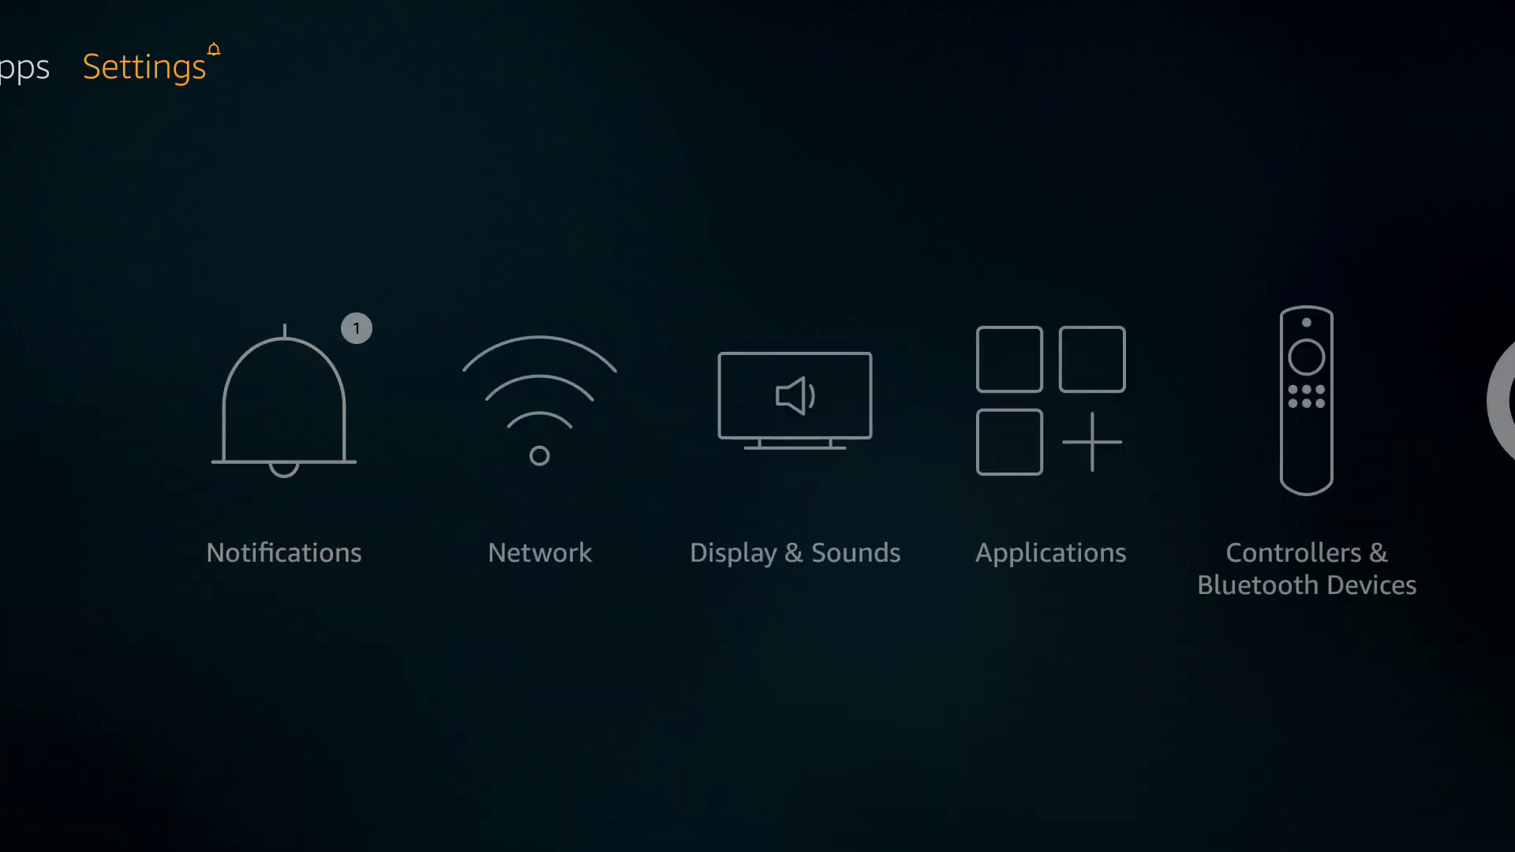
key("Down")
key("Right")
key("Right")
key("Right")
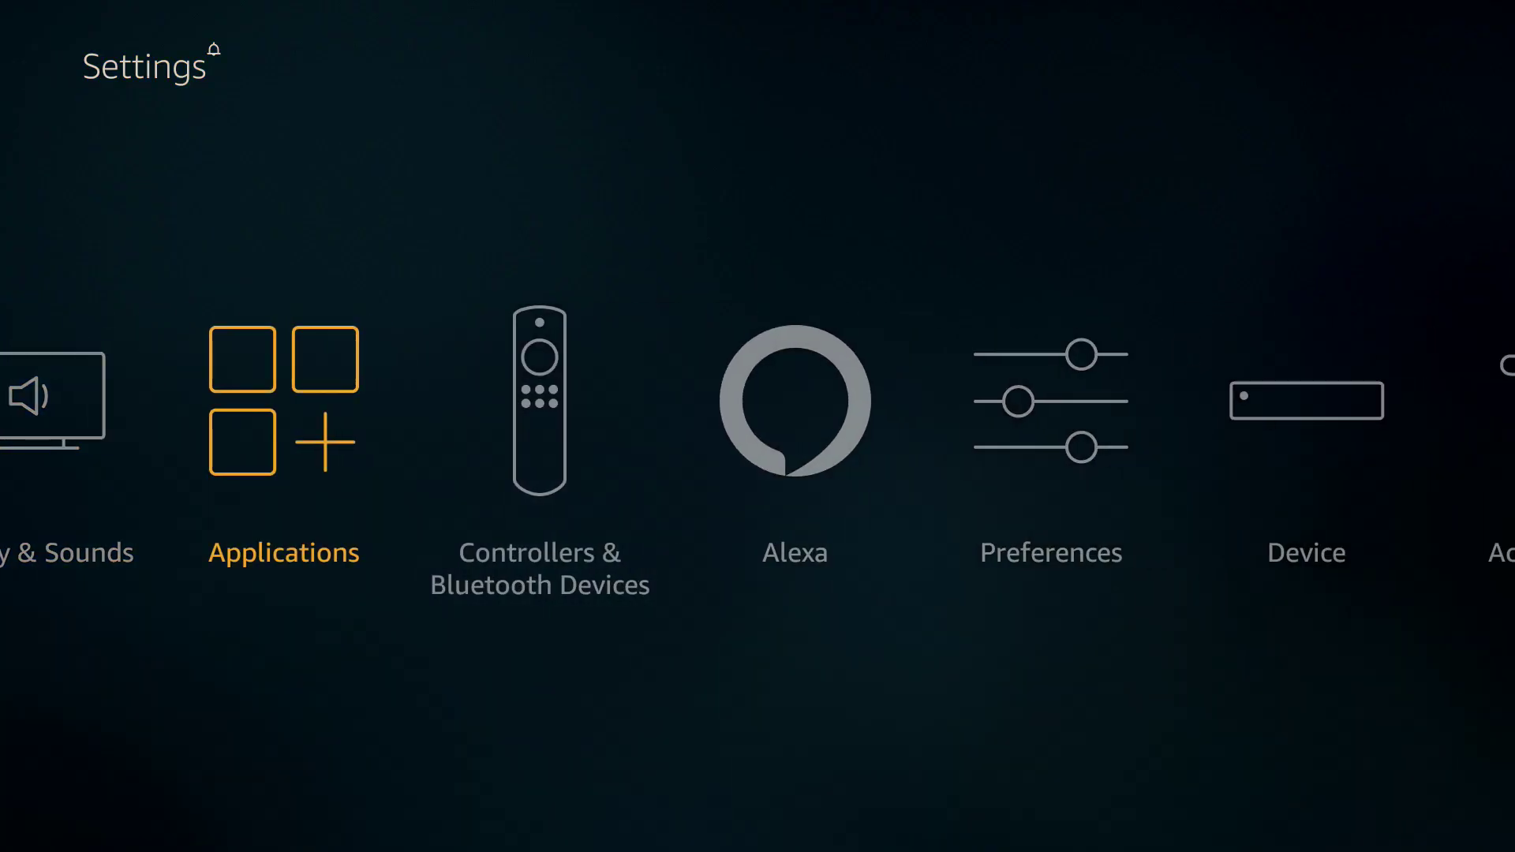
key("Return")
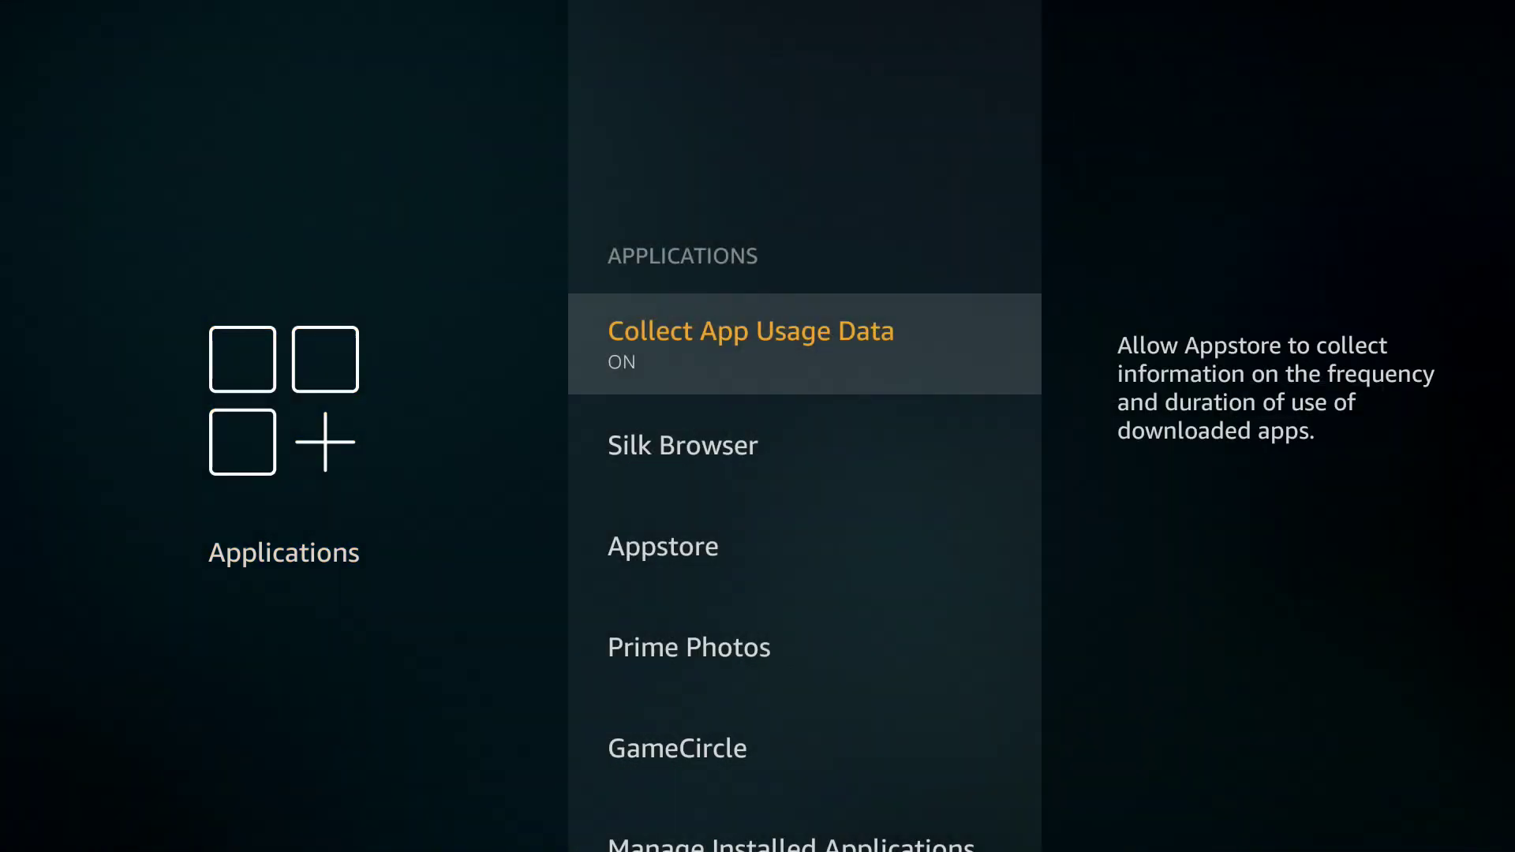
- Open Manage Installed Applications in the Applications settings
key("Down")
key("Down")
key("Down")
key("Down")
key("Down")
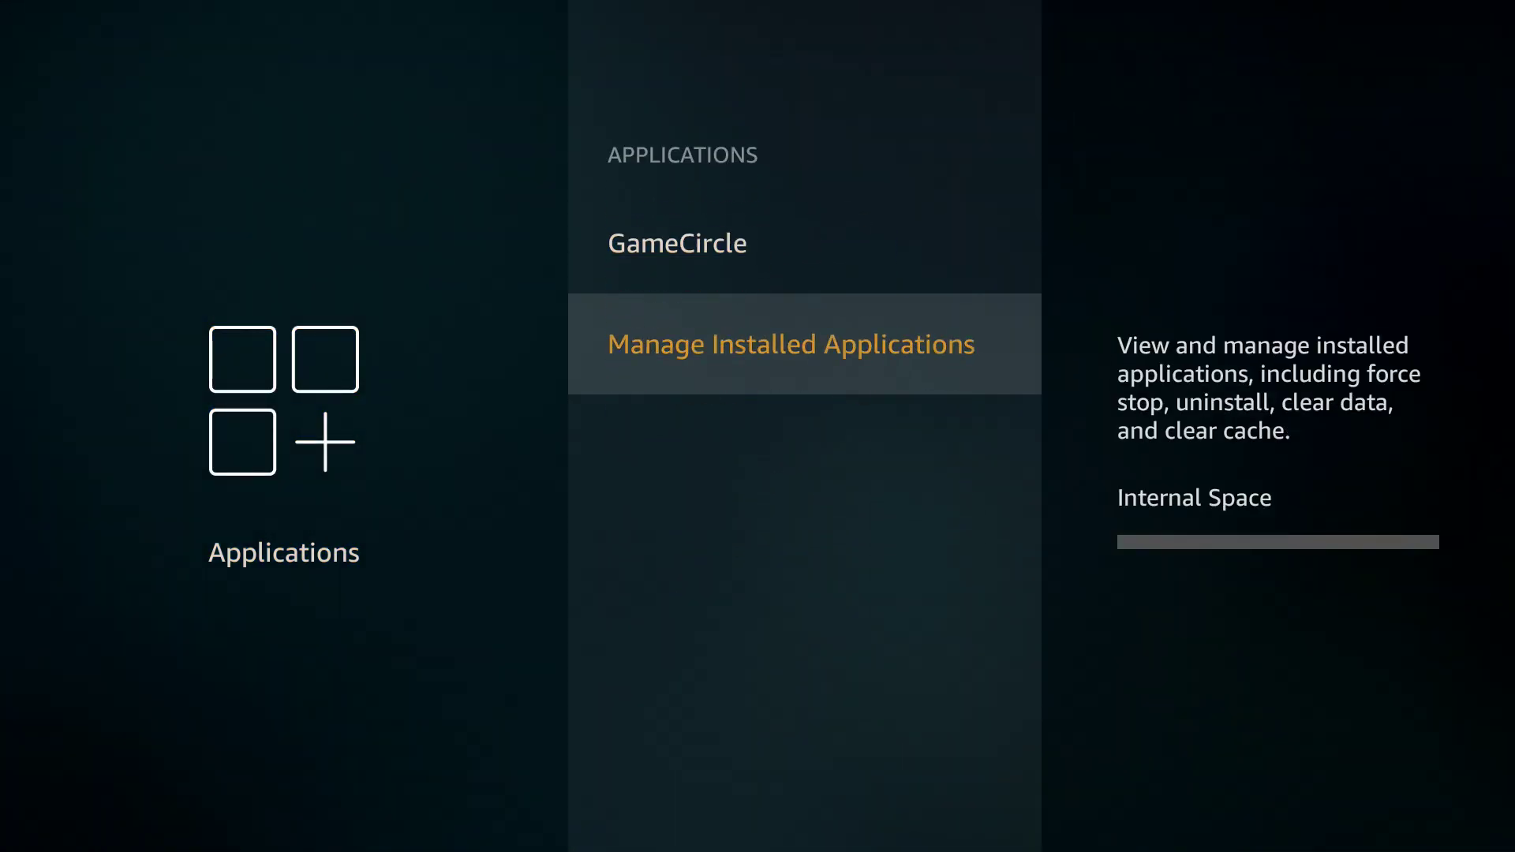
key("Return")
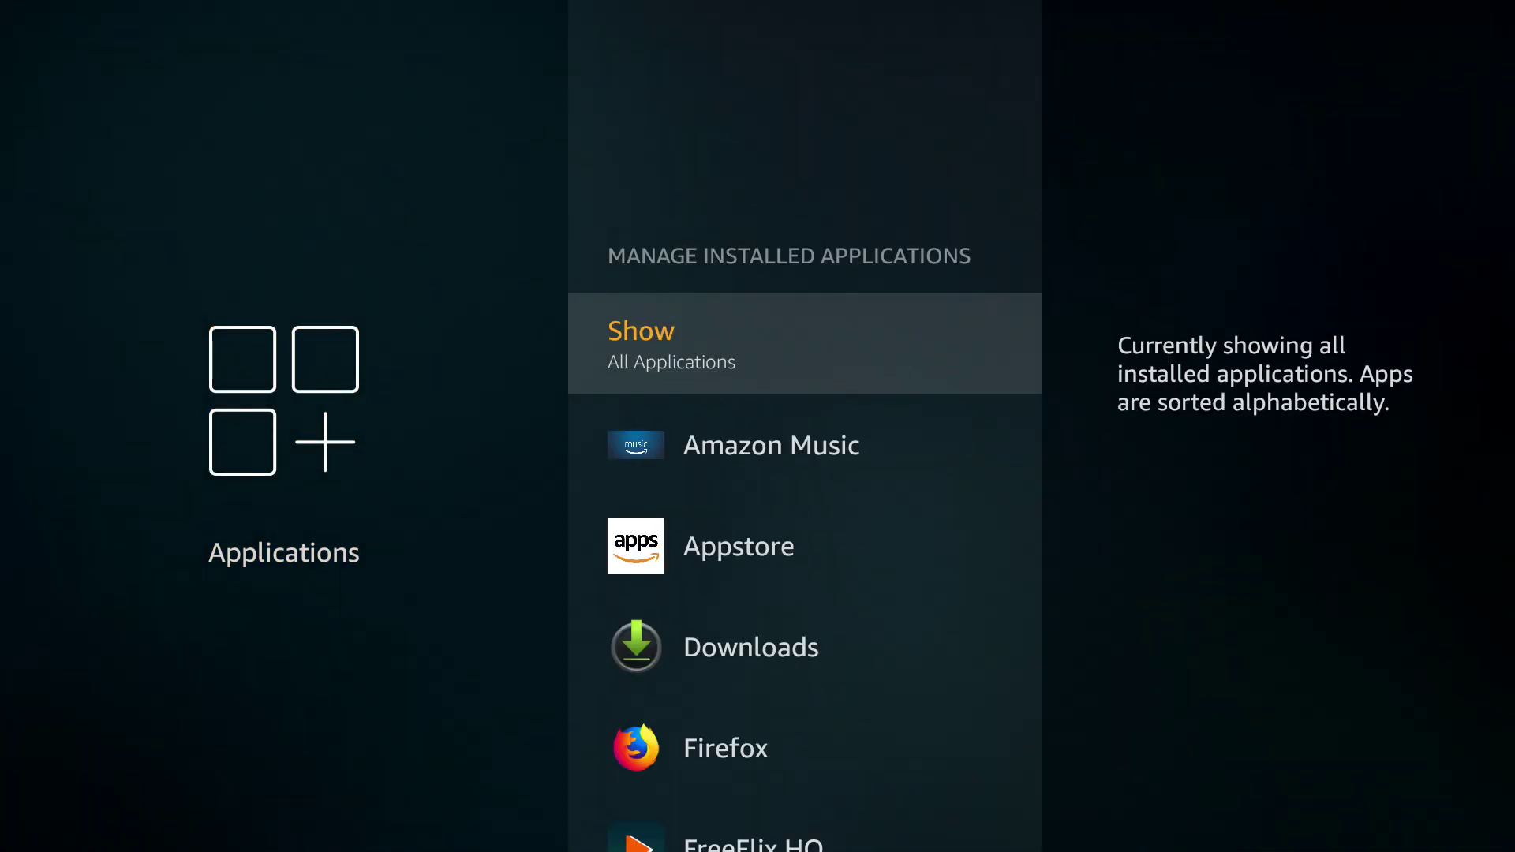
- Find HarleysCure in the installed applications list, open its entry and launch the application
key("Down")
key("Down")
key("Down")
key("Down")
key("Down")
key("Down")
key("Down")
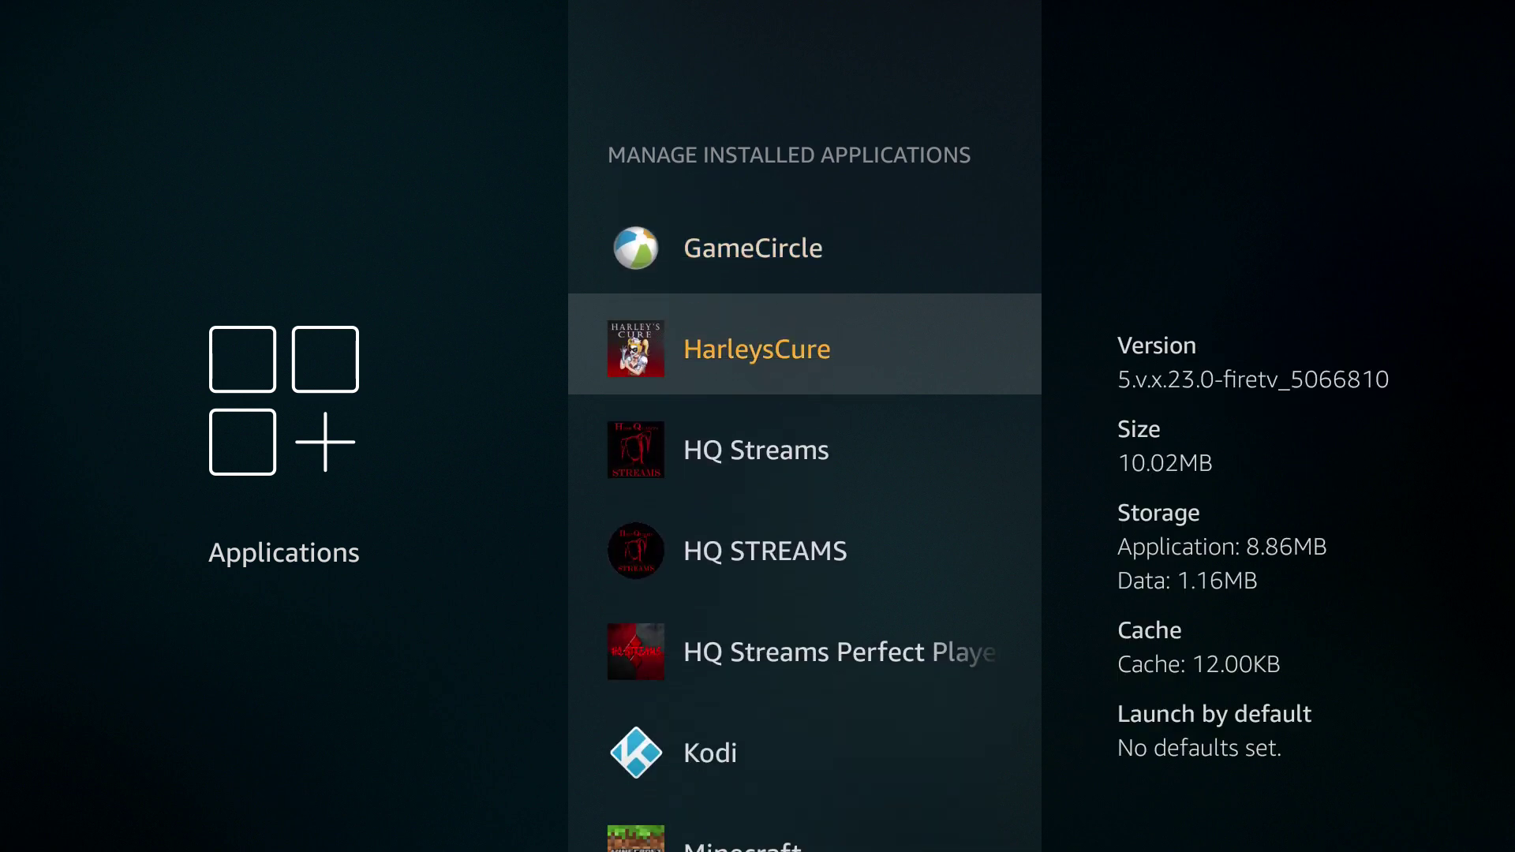
key("Return")
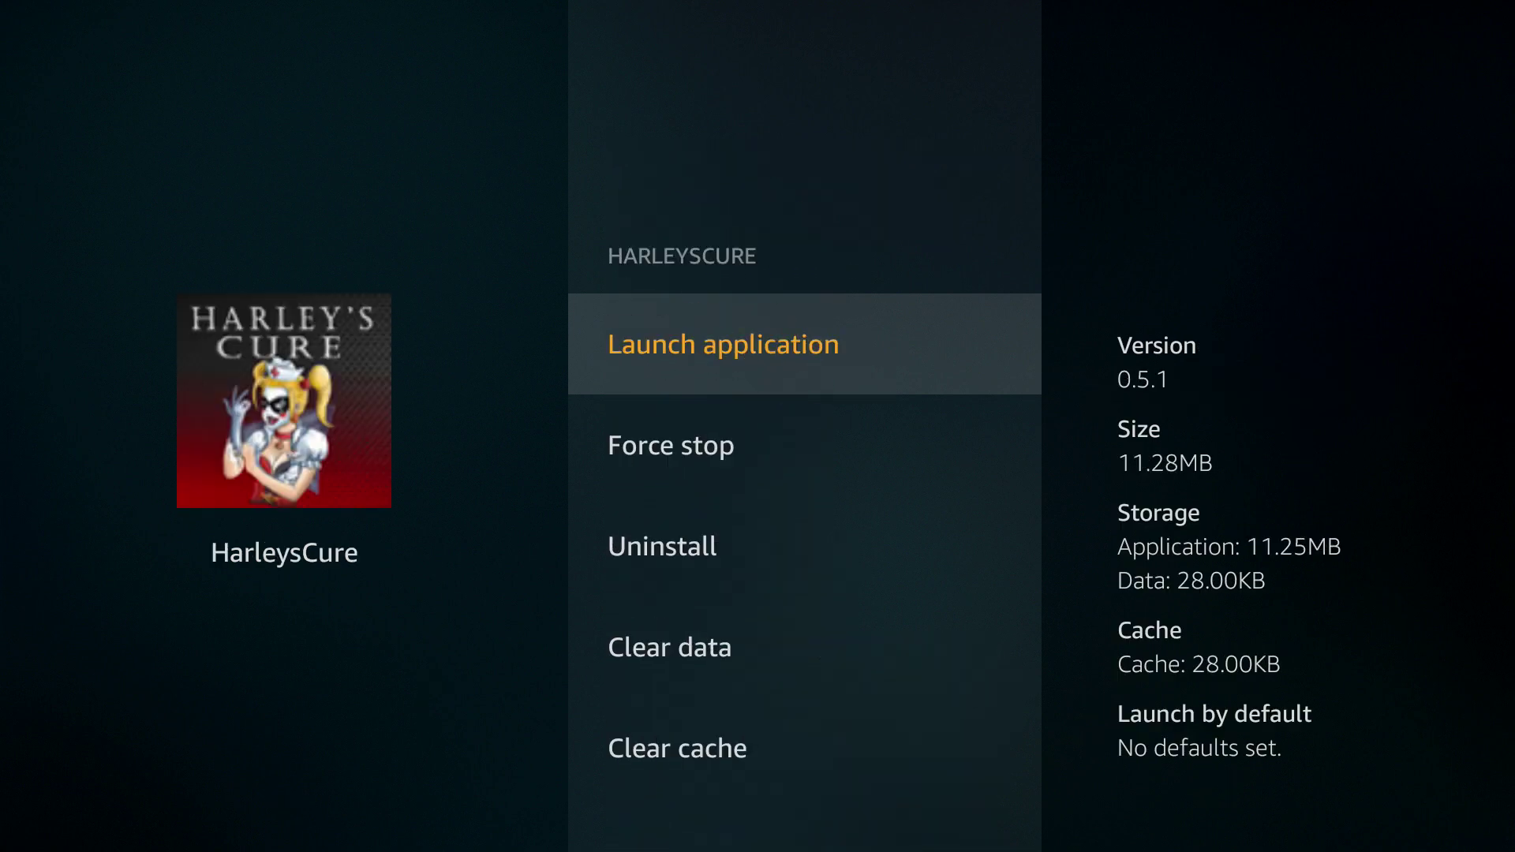
key("Down")
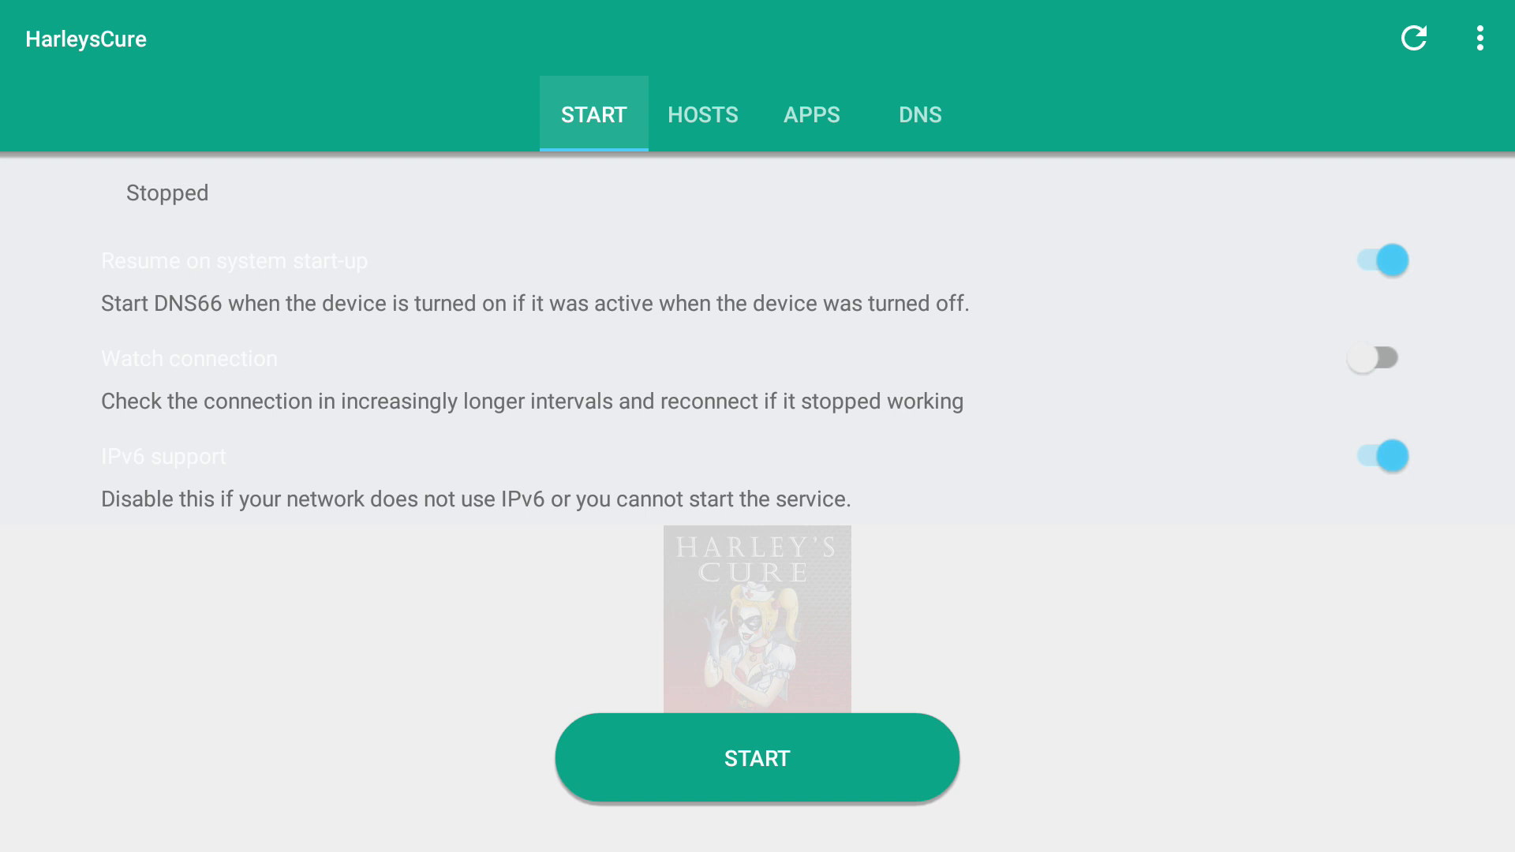
- Open the Hosts page in HarleysCure
key("Up")
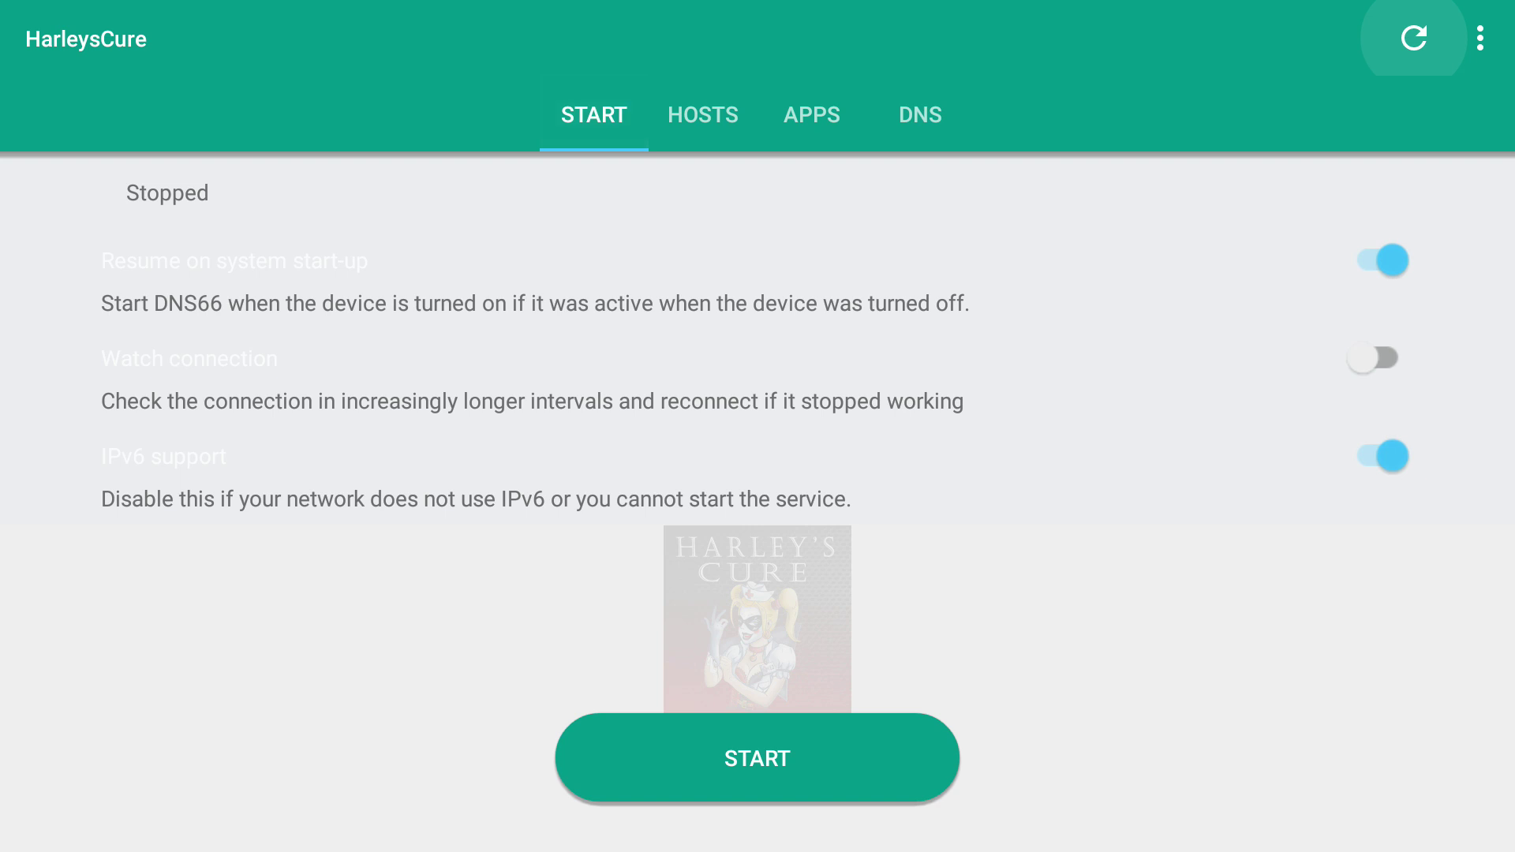
key("Down")
key("Left")
key("Left")
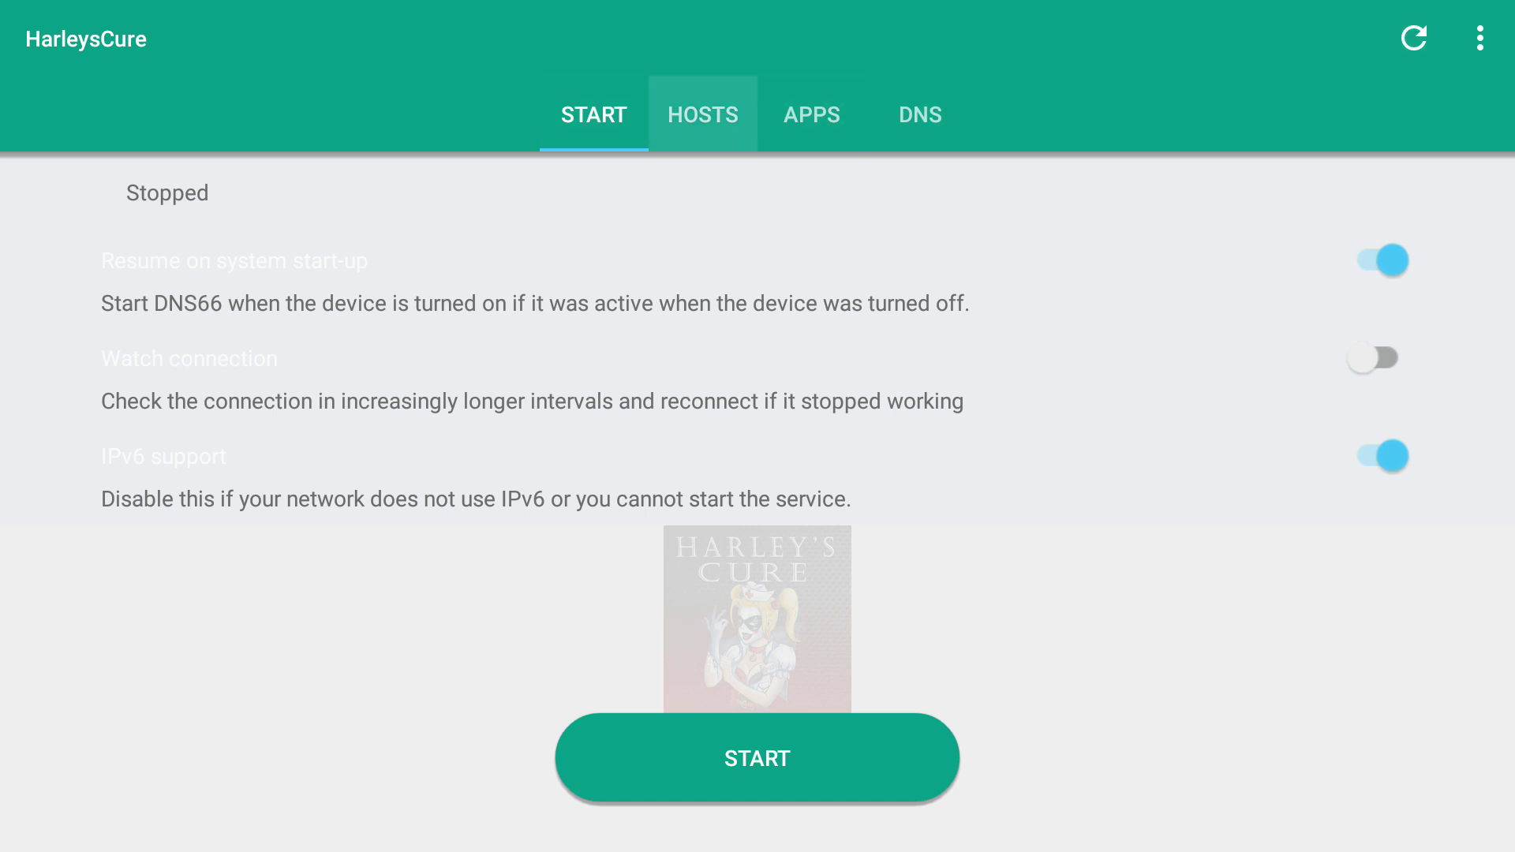
key("Return")
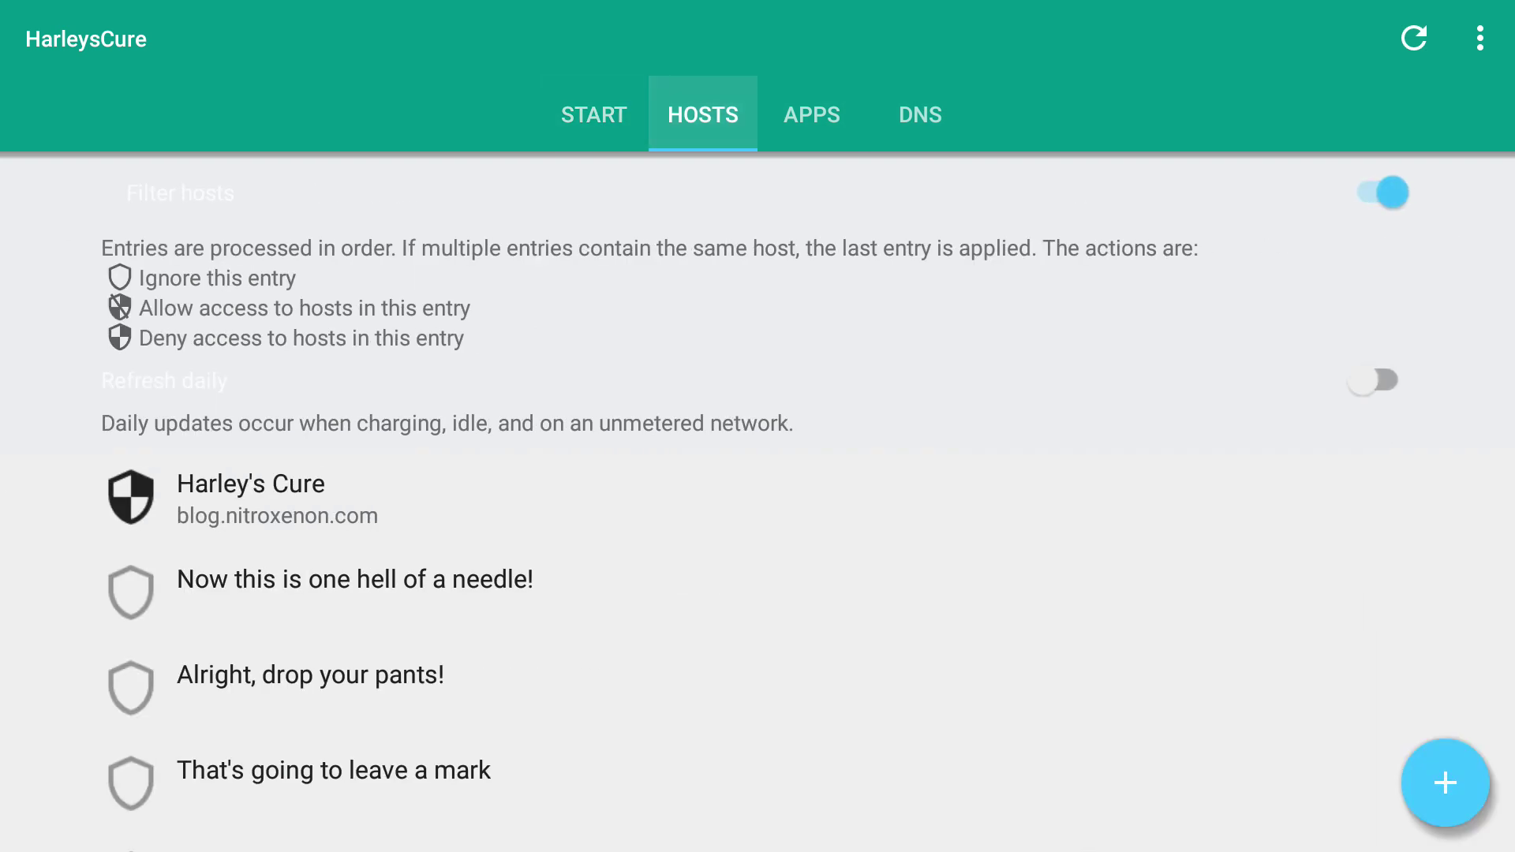
- Examine the host entries, including Harley's Cure, and the daily refresh option on the Hosts page
key("Down")
key("Down")
key("Down")
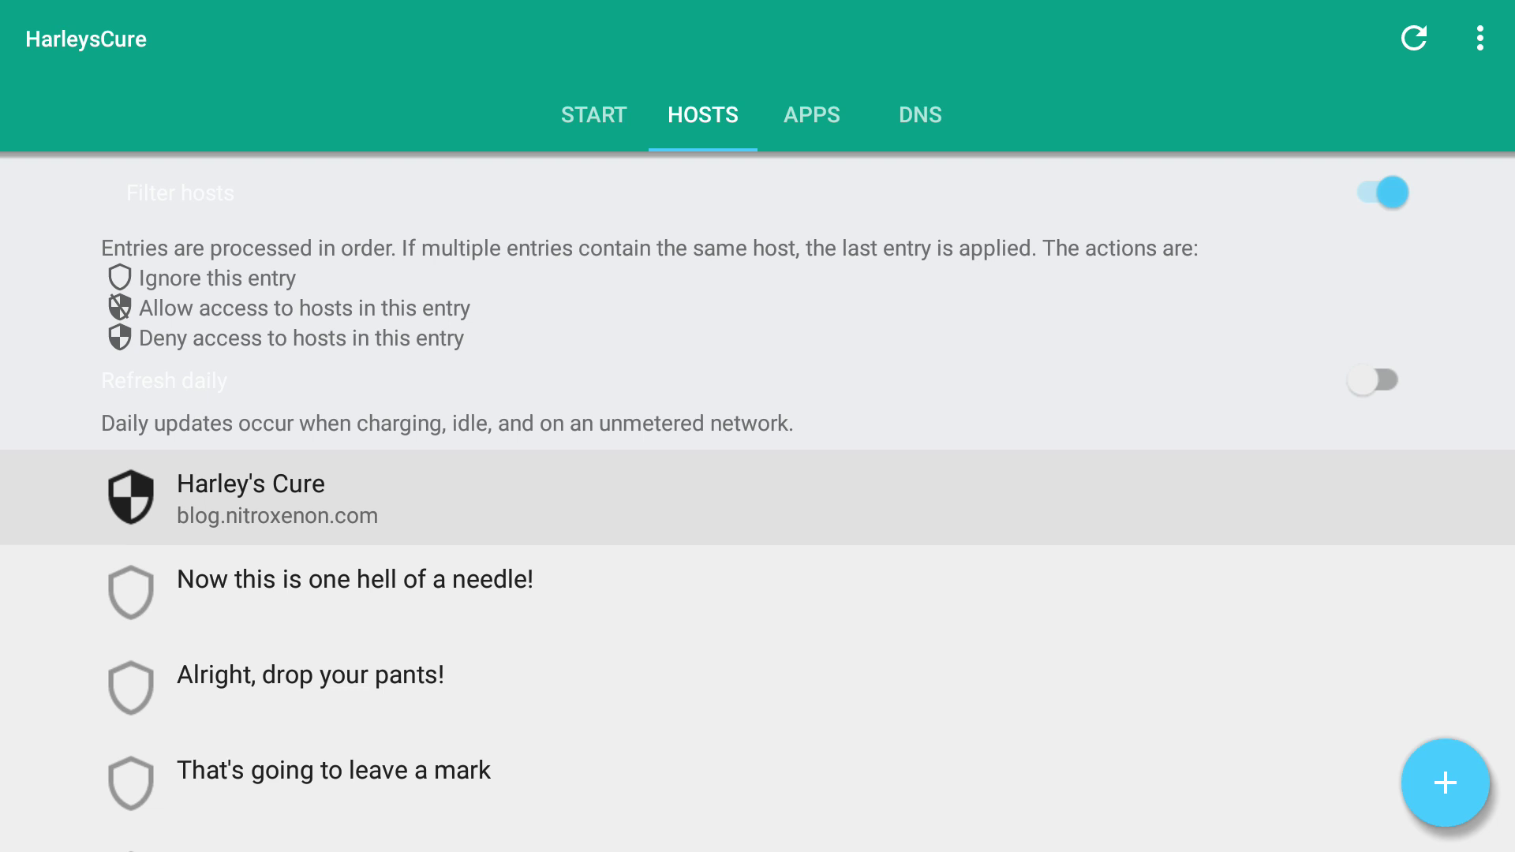
key("Down")
key("Down")
key("Down")
key("Down")
key("Down")
key("Down")
key("Down")
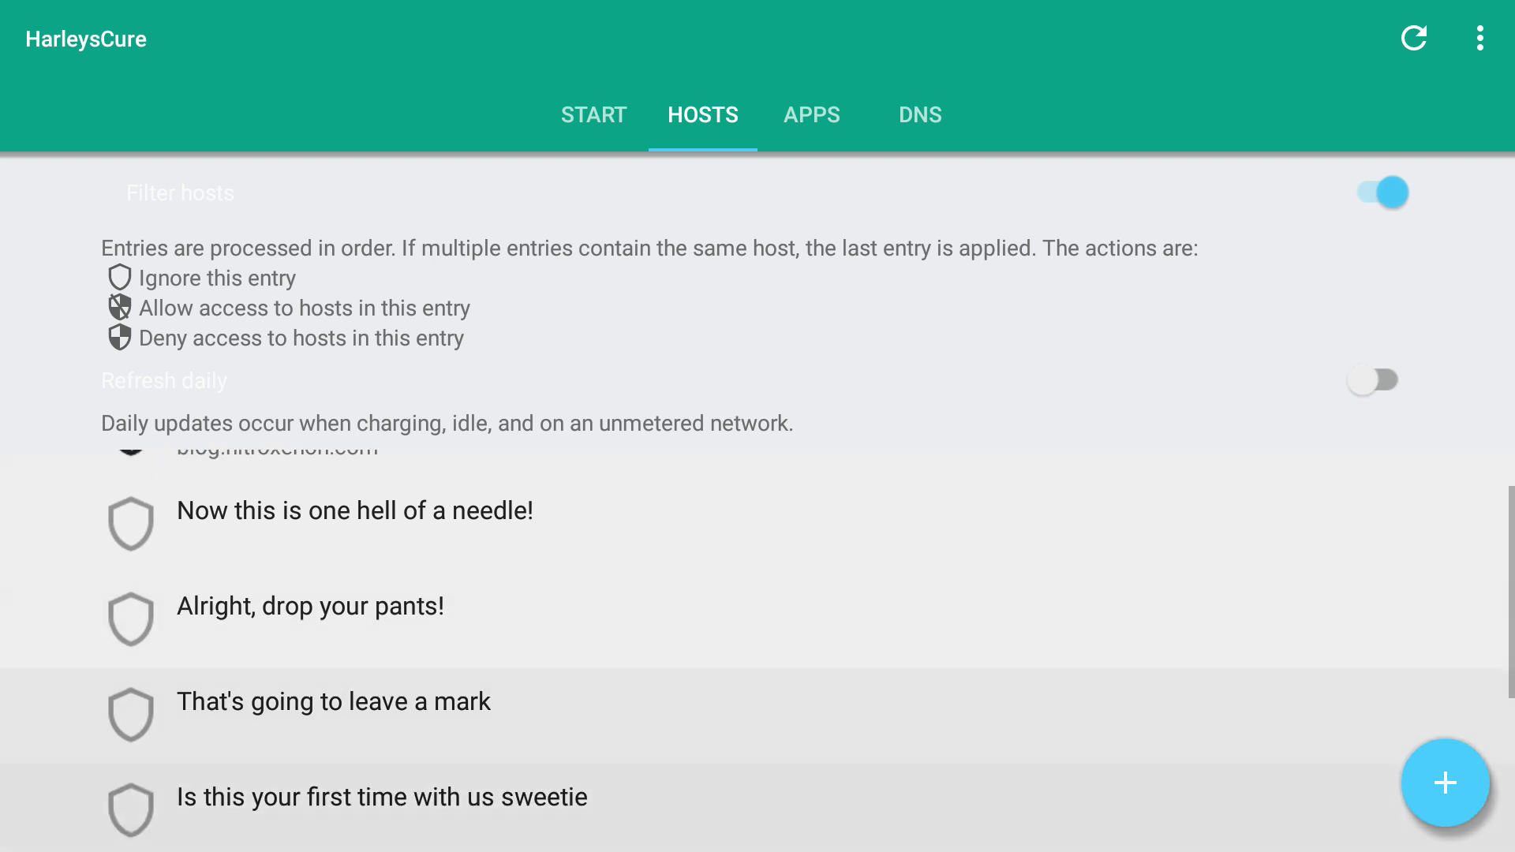
key("Up")
key("Up")
key("Up")
key("Up")
key("Up")
key("Up")
key("Up")
key("Up")
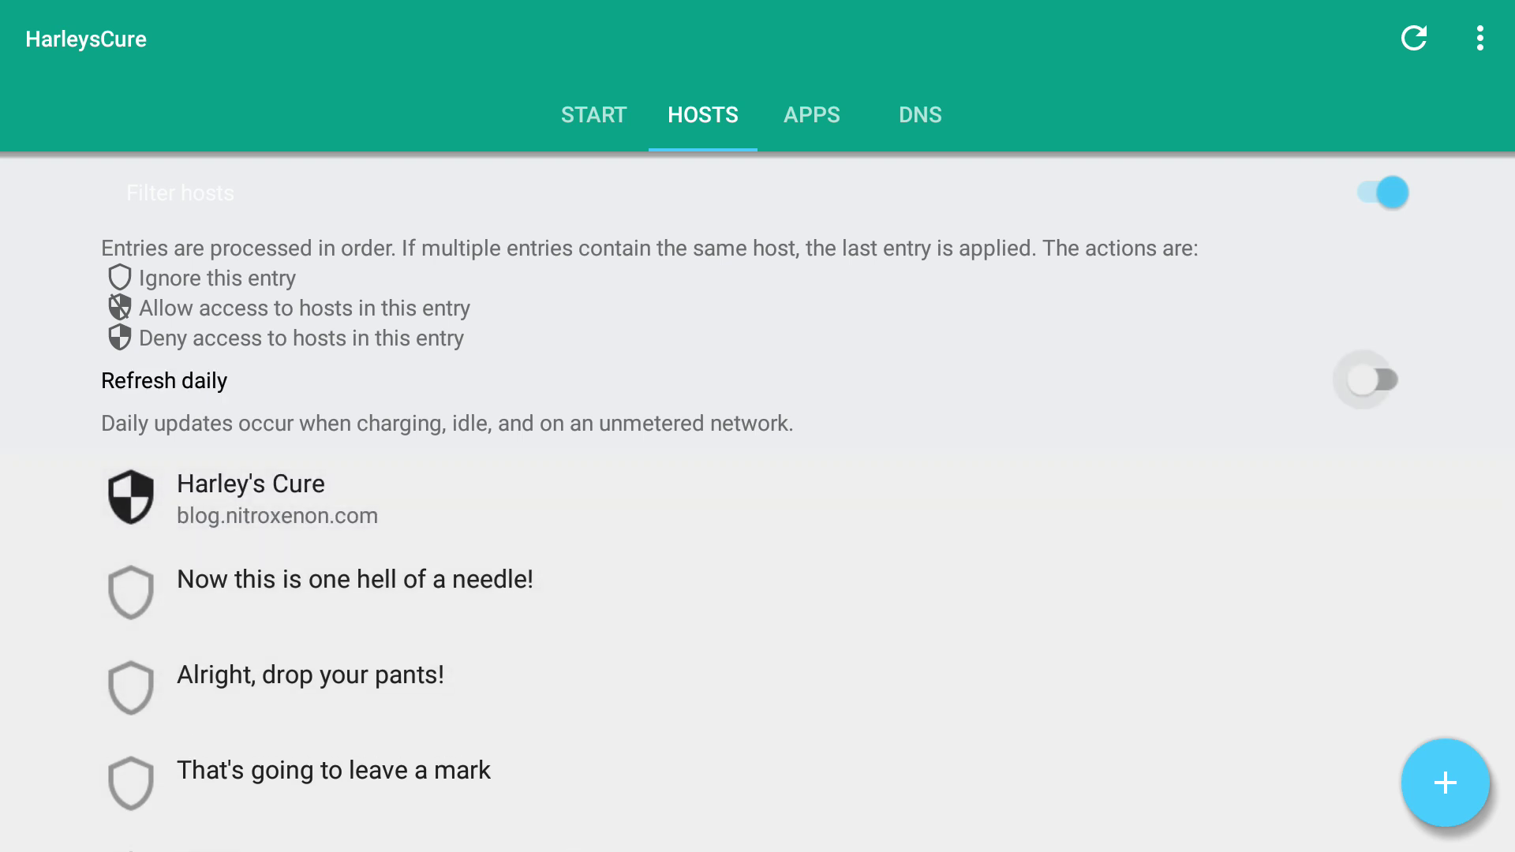
- Return from the Hosts page to HarleysCure's Start page
key("Up")
key("Up")
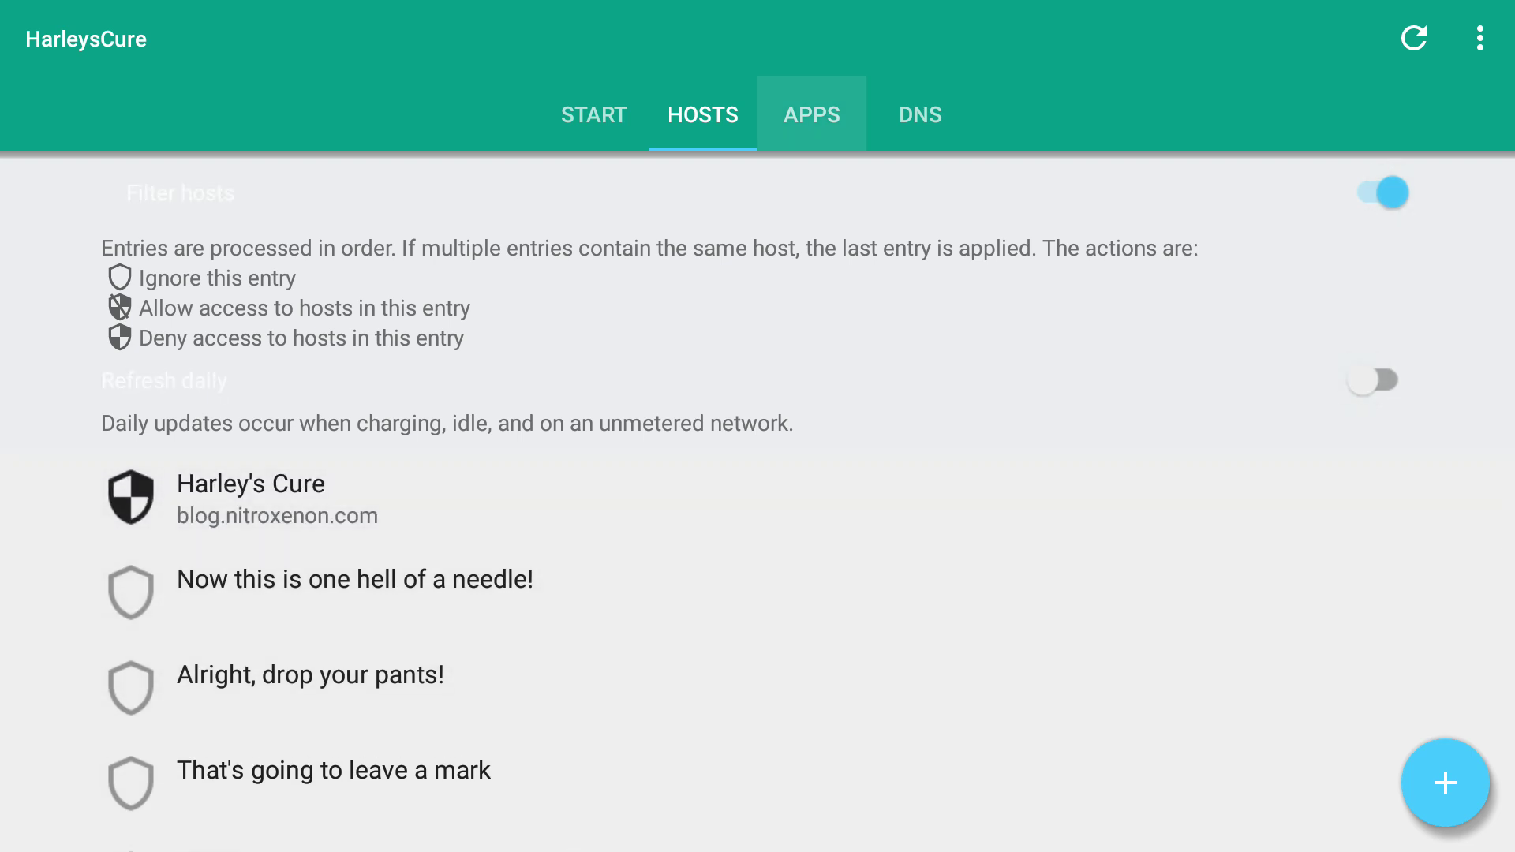
key("Left")
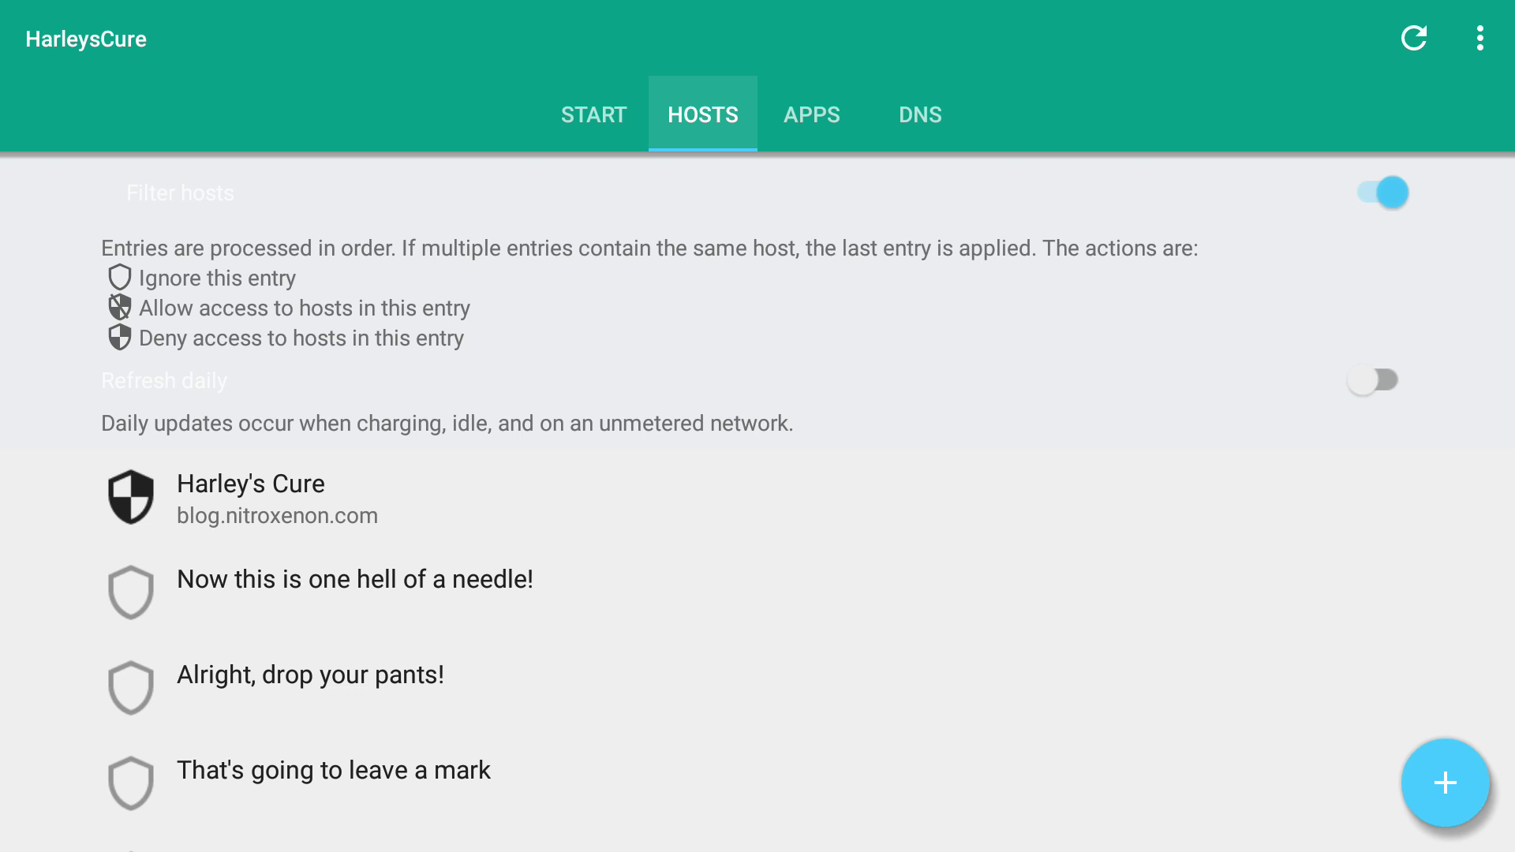
key("Left")
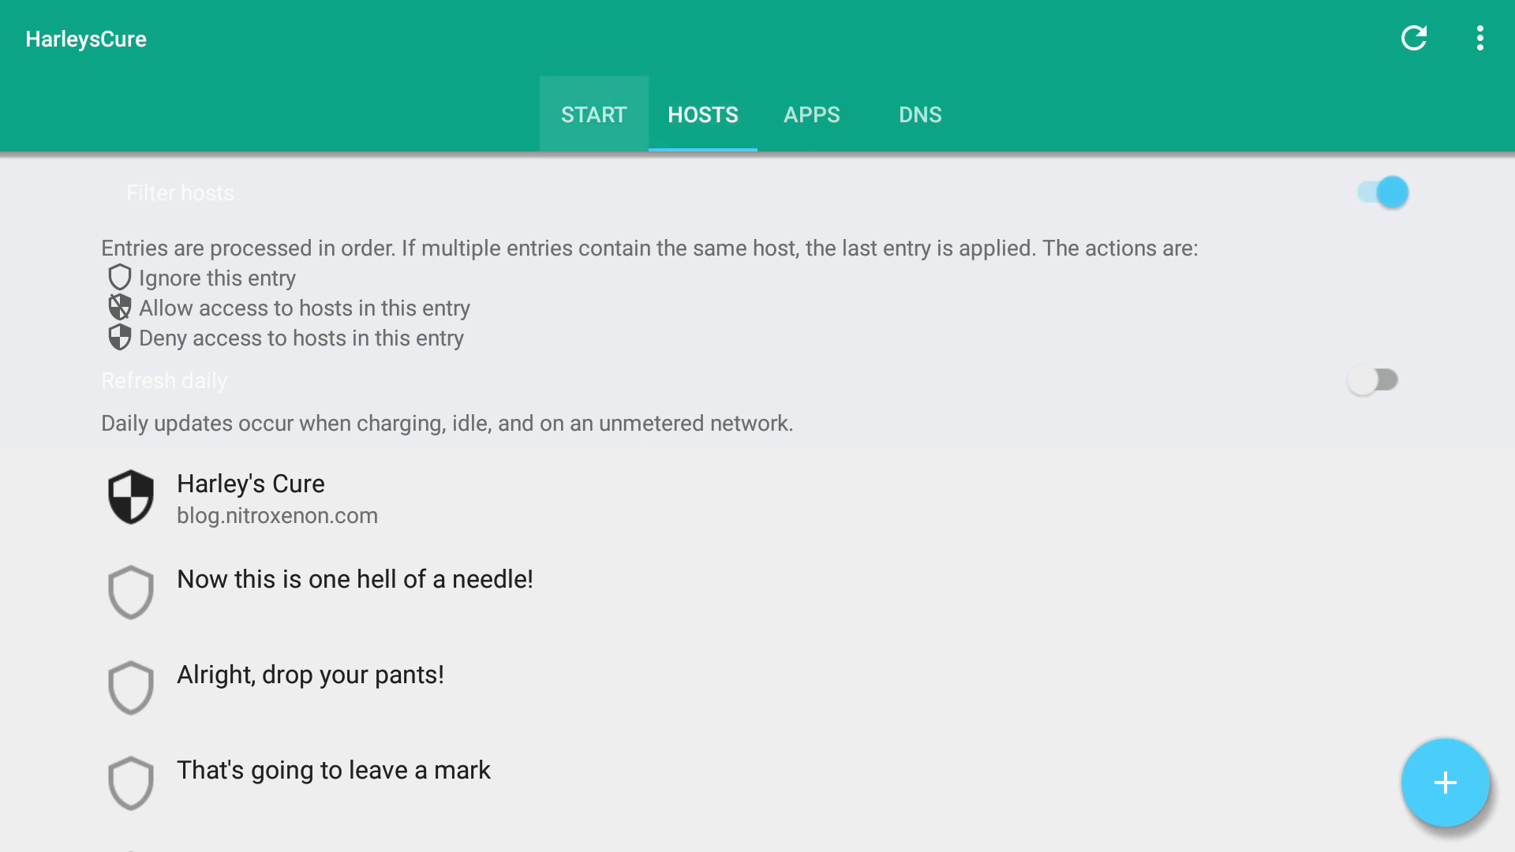
key("Return")
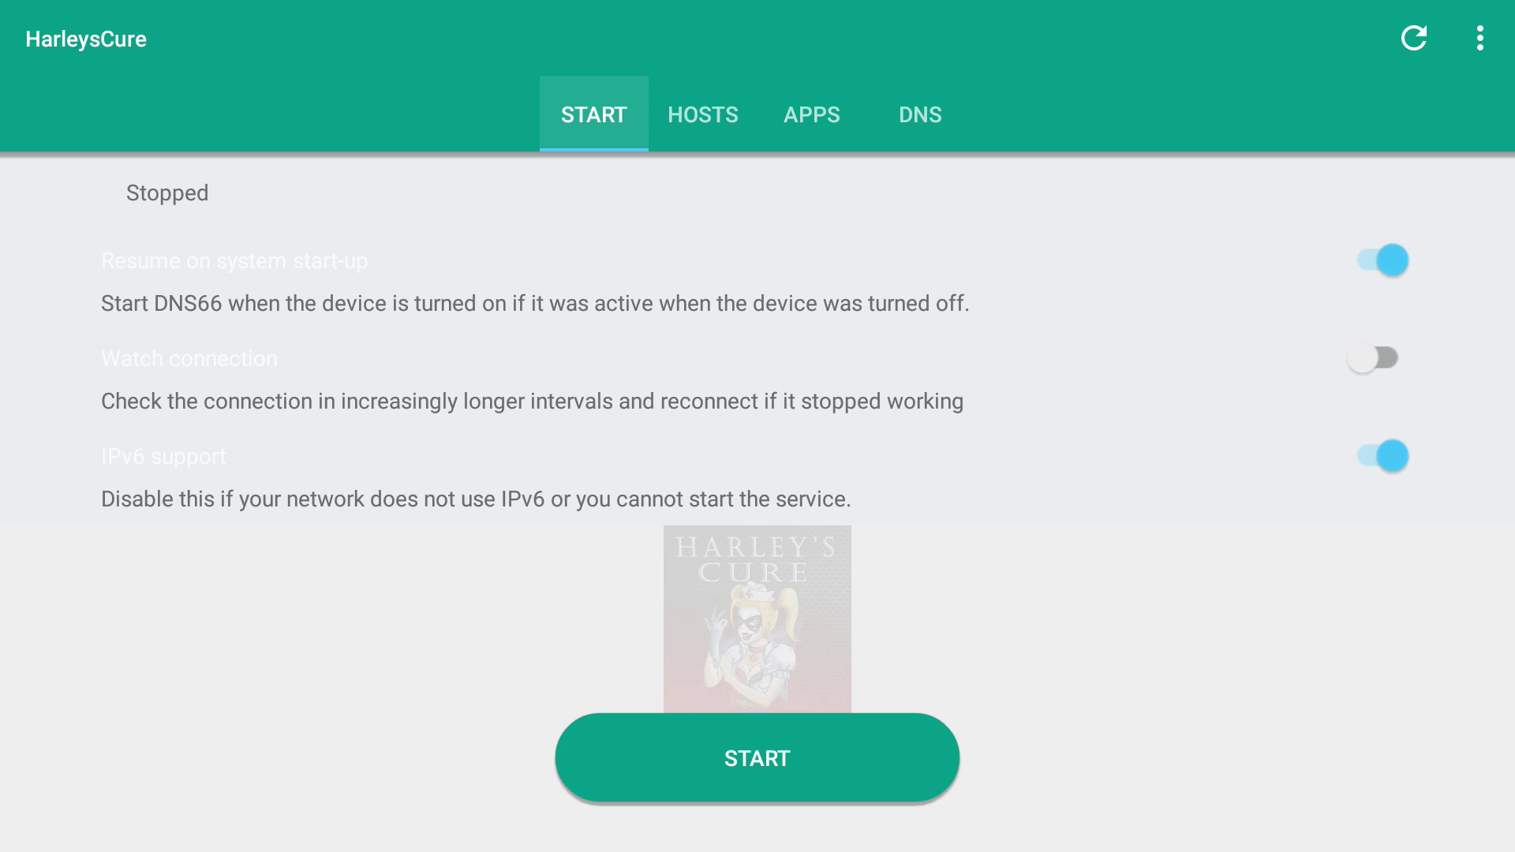
- Start the HarleysCure service and return to the Fire TV home screen
key("Down")
key("Up")
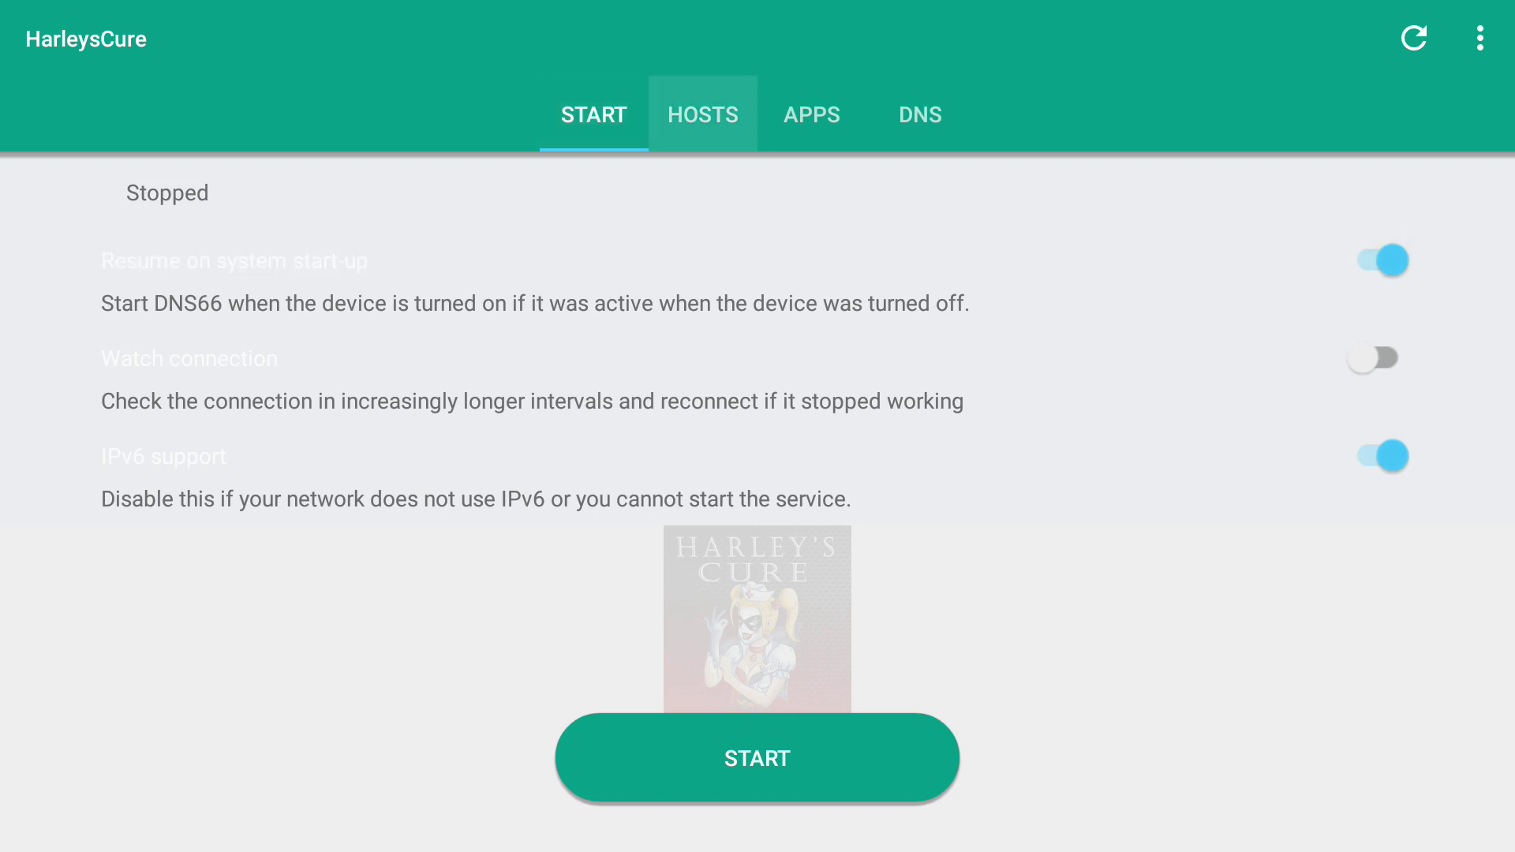
key("Down")
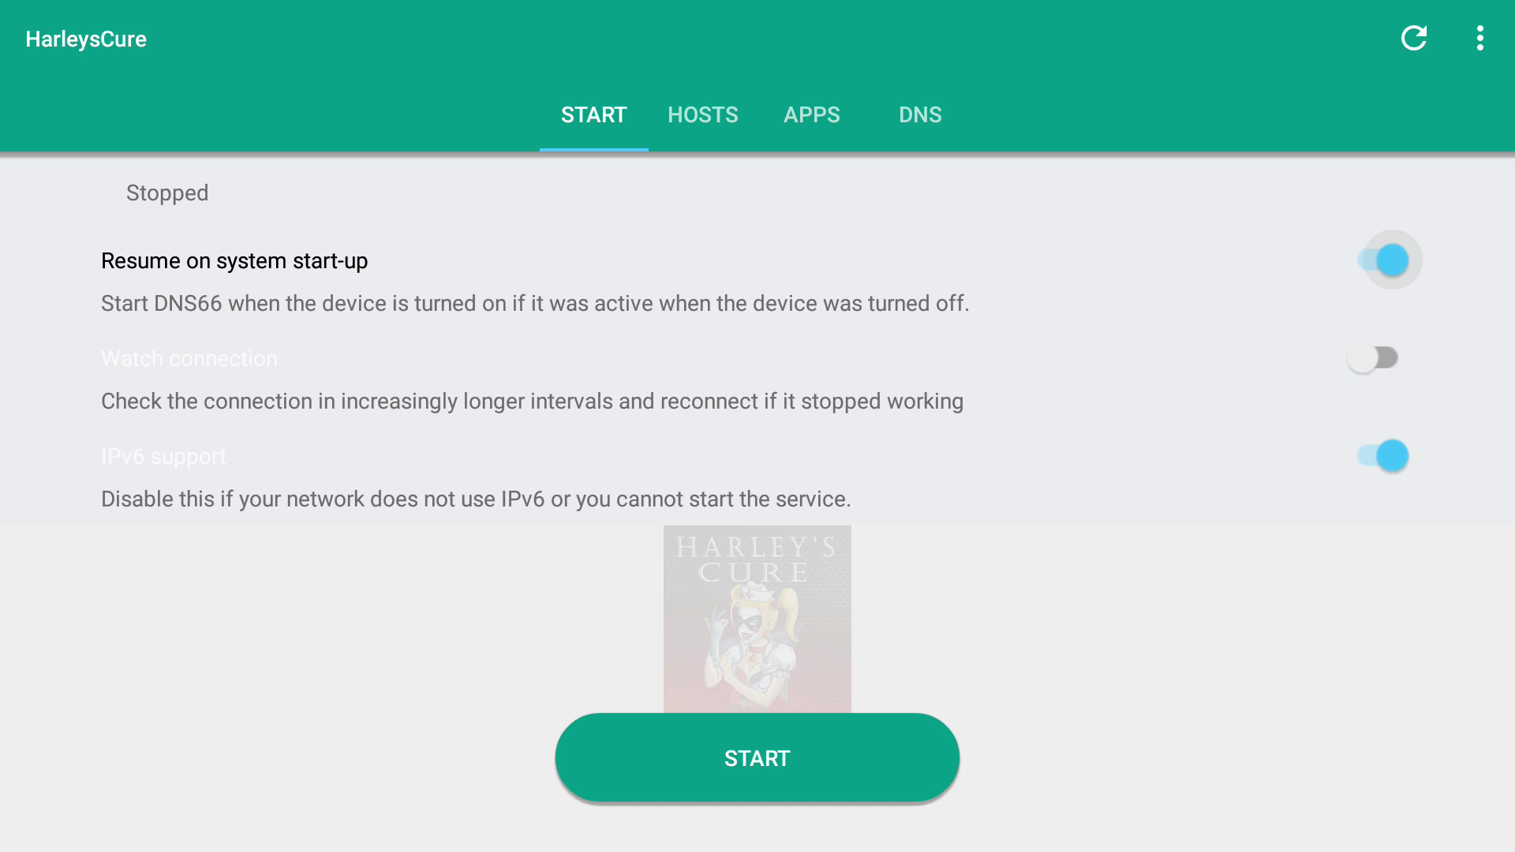
key("Up")
key("Down")
key("Down")
key("Down")
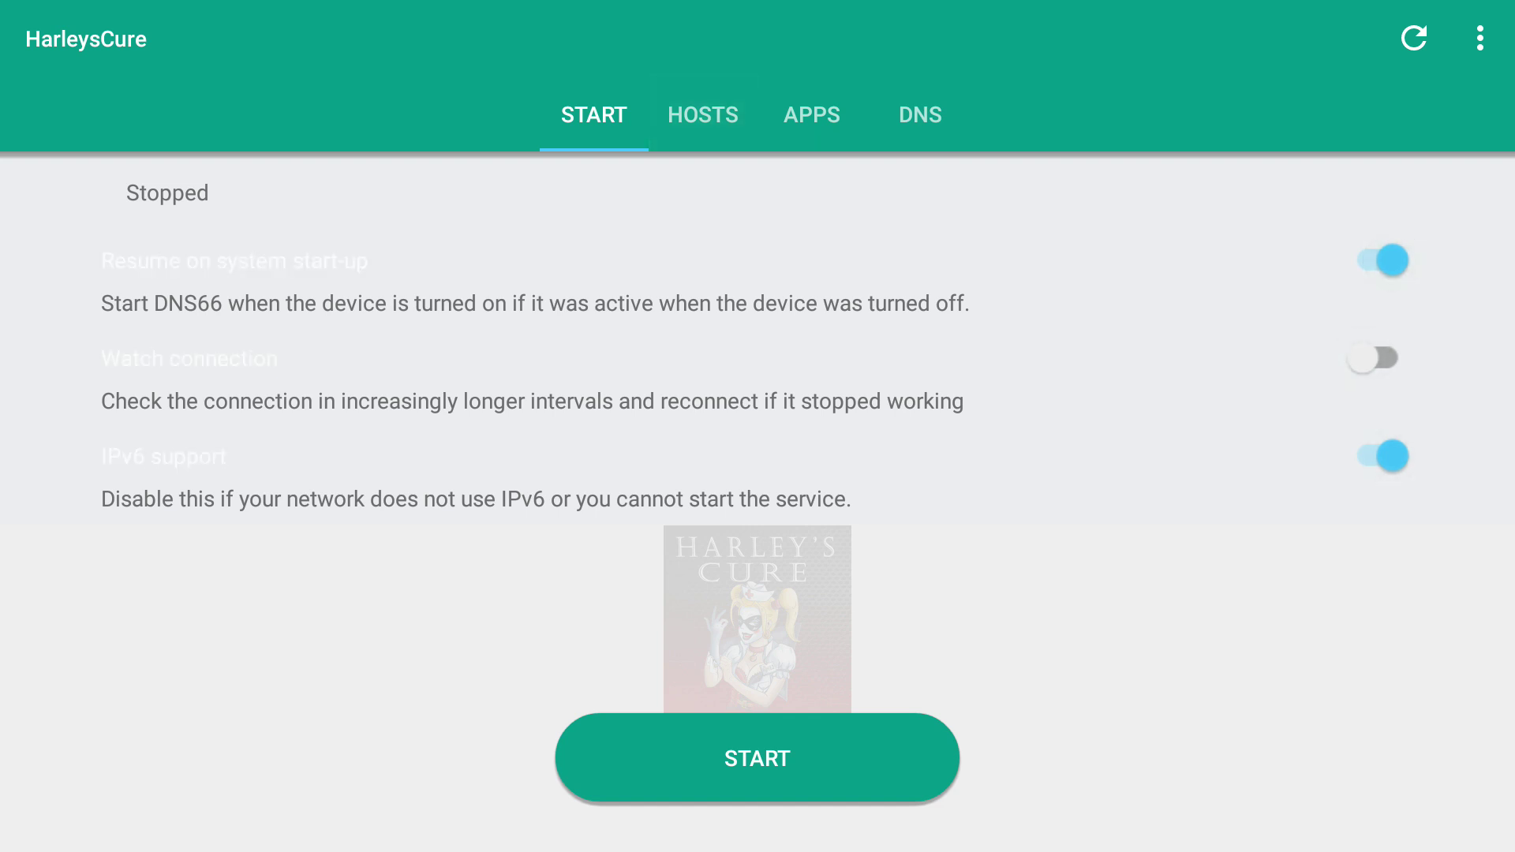
key("Return")
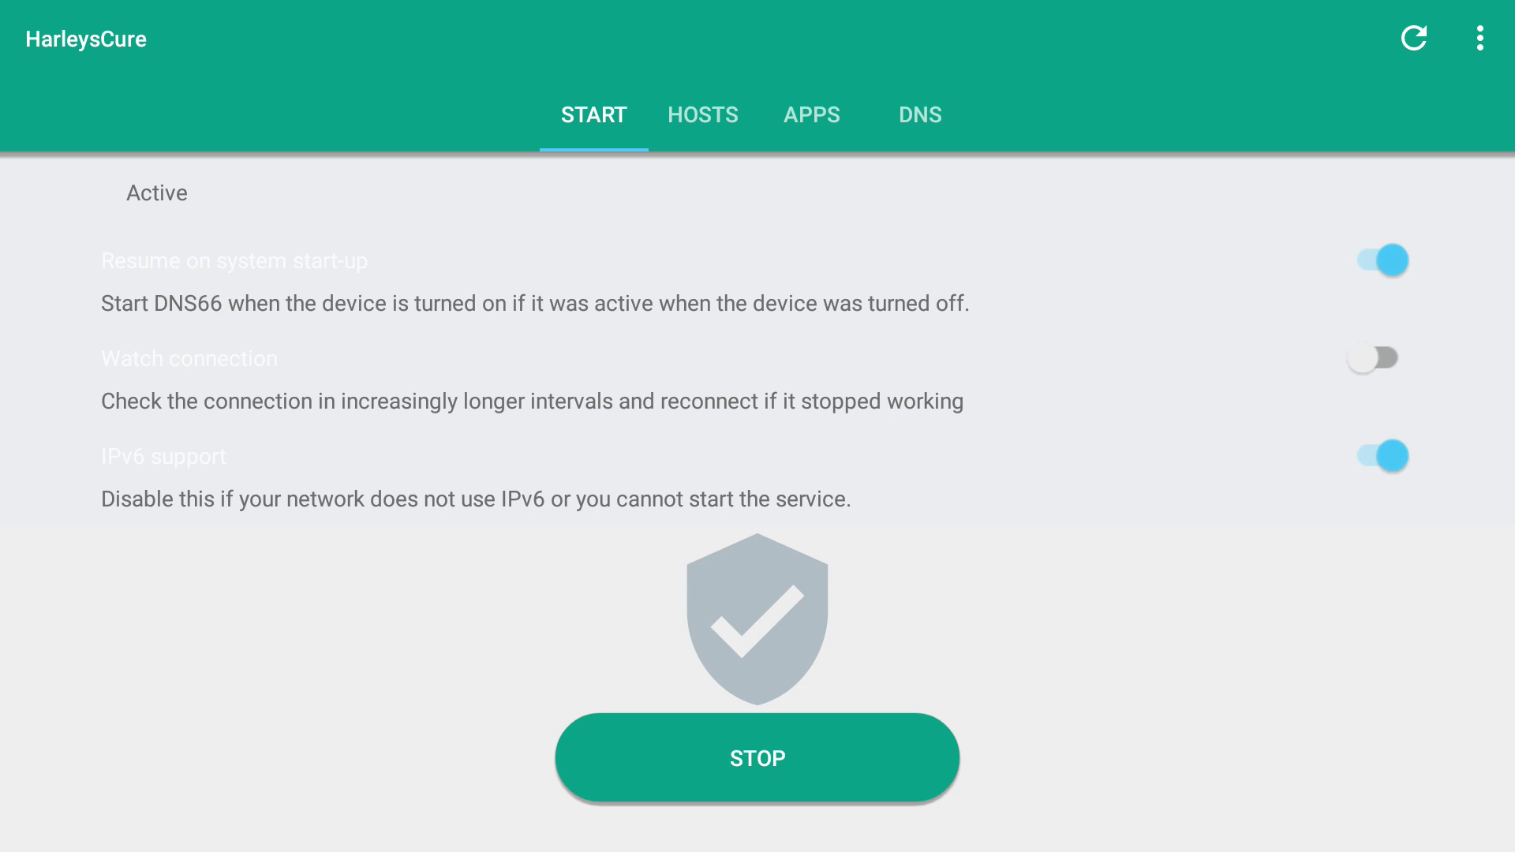
key("Home")
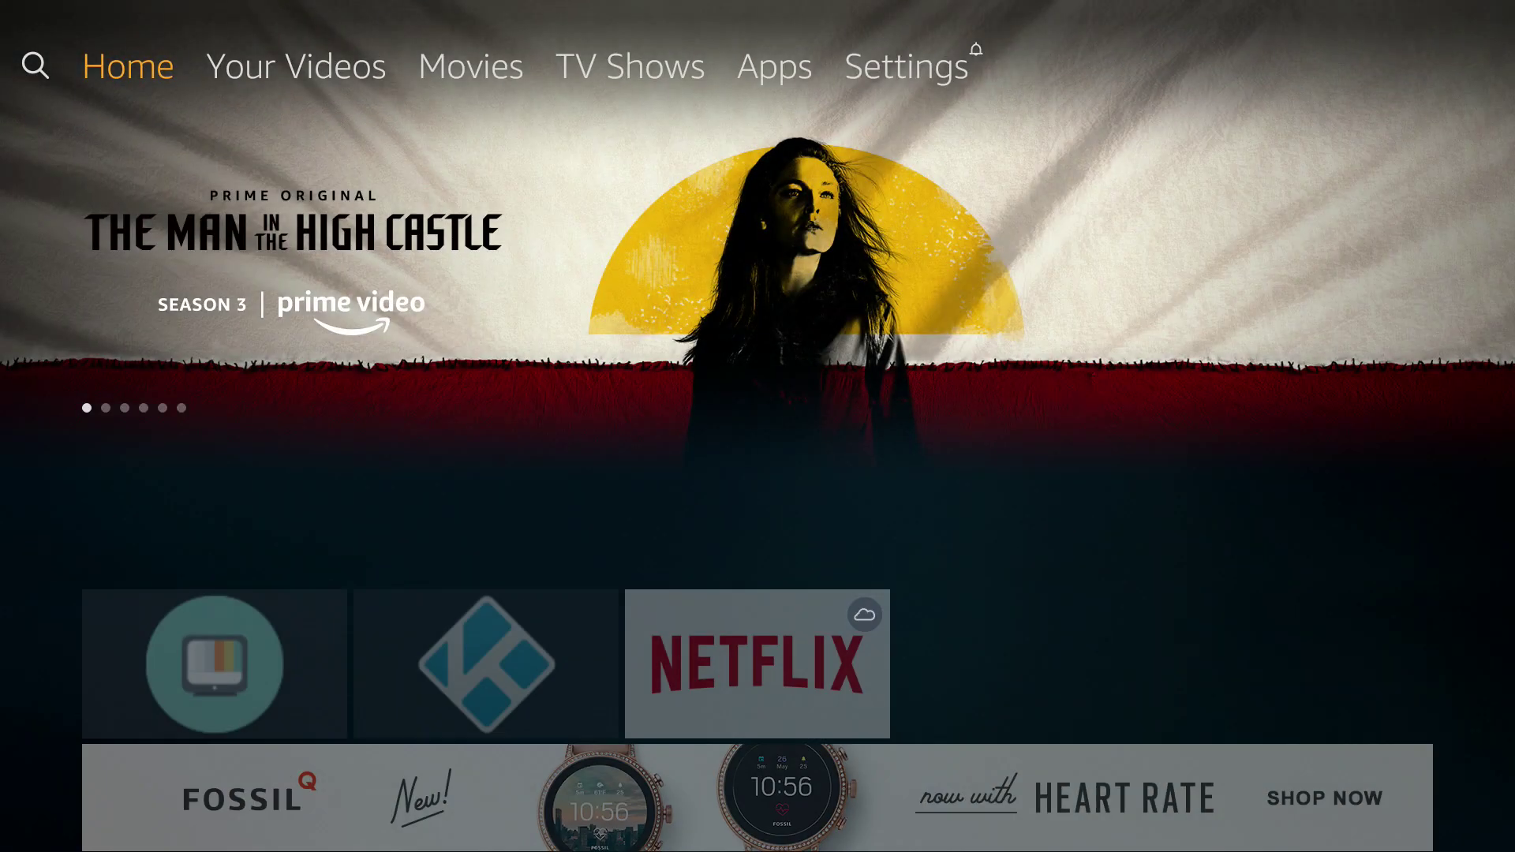